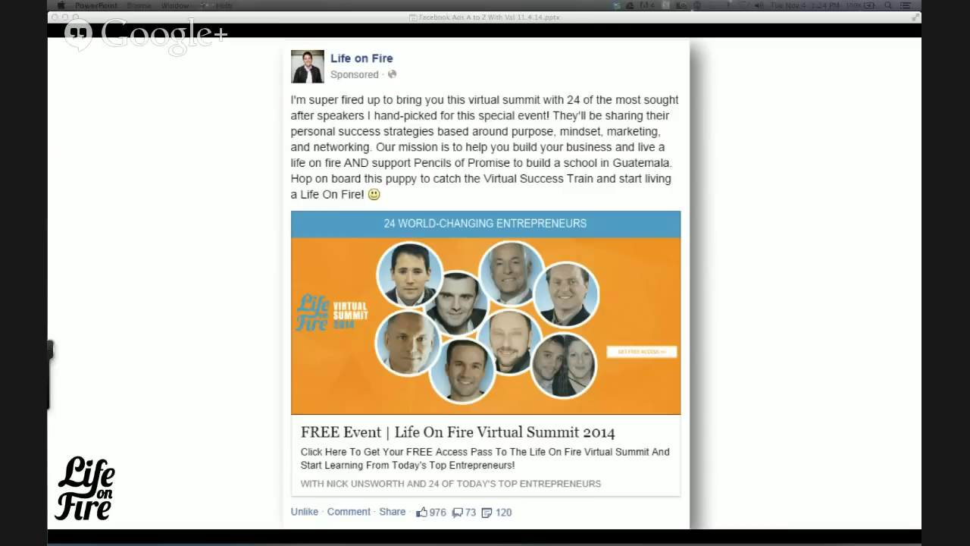
# Show the slide with the sponsored Facebook ad for the free Life On Fire Virtual Summit 2014
pyautogui.moveTo(50, 375)
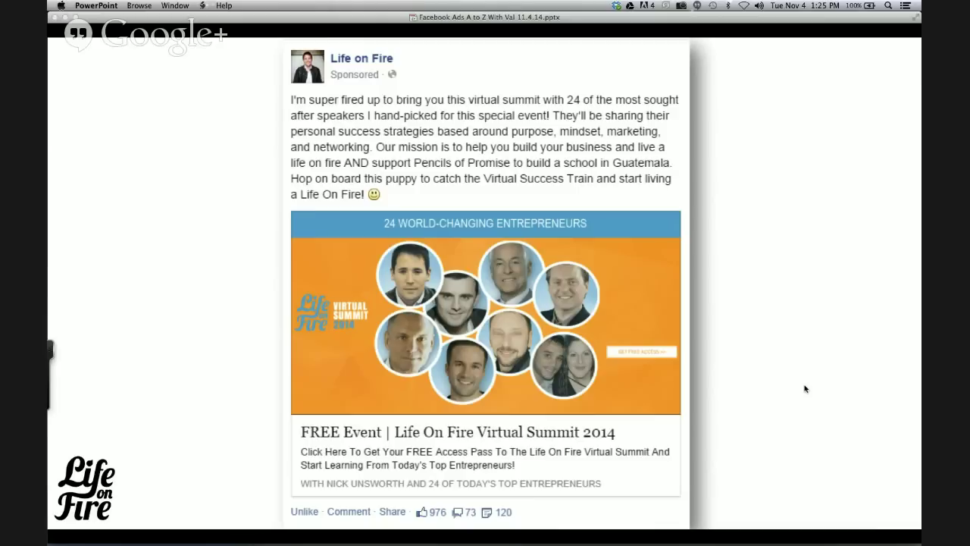
# Advance past the summit landing page to the results slide showing 335 conversions and $379.16 spent
pyautogui.click(804, 389)
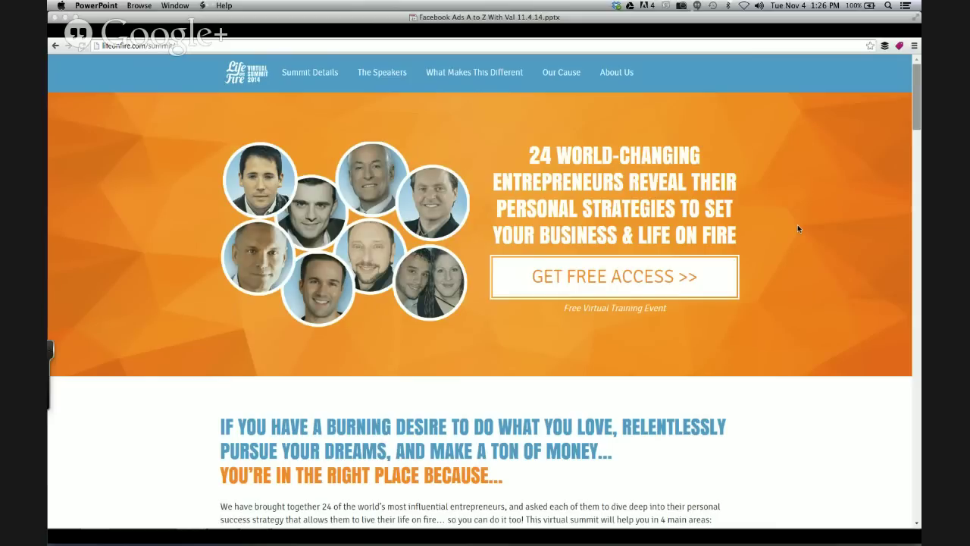
pyautogui.click(753, 287)
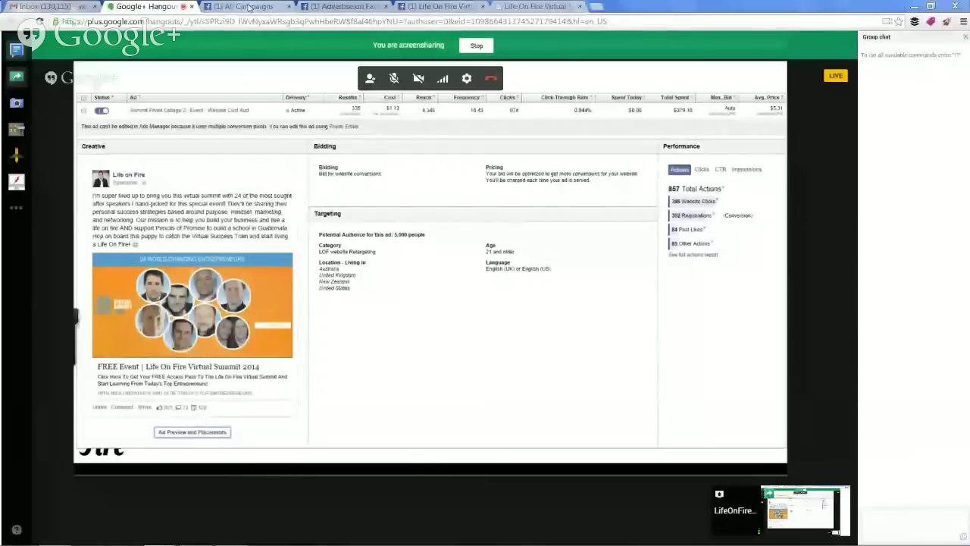
# Switch to the All Campaigns page listing 570 campaigns and $338.16 spent today
pyautogui.click(248, 7)
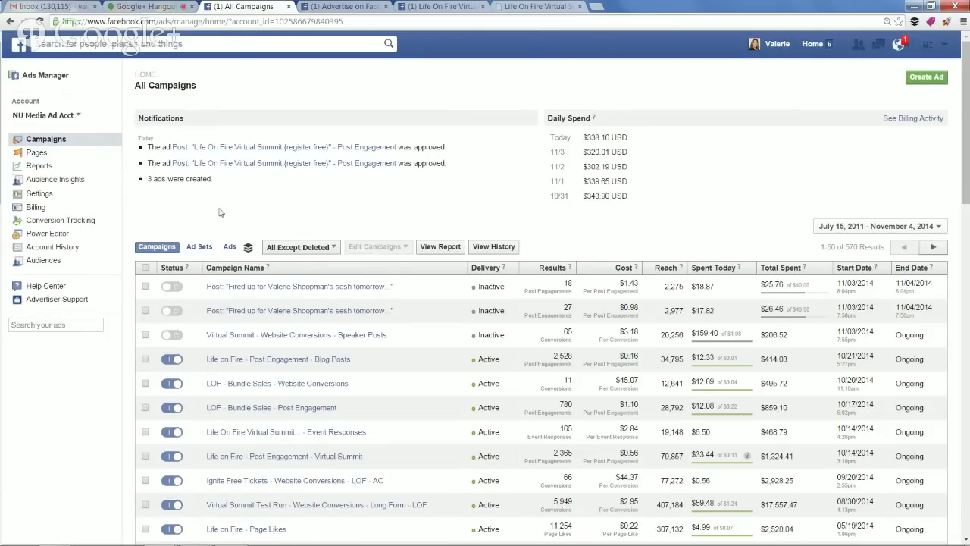
# Open Conversion Tracking in a separate browser tab
pyautogui.rightClick(55, 220)
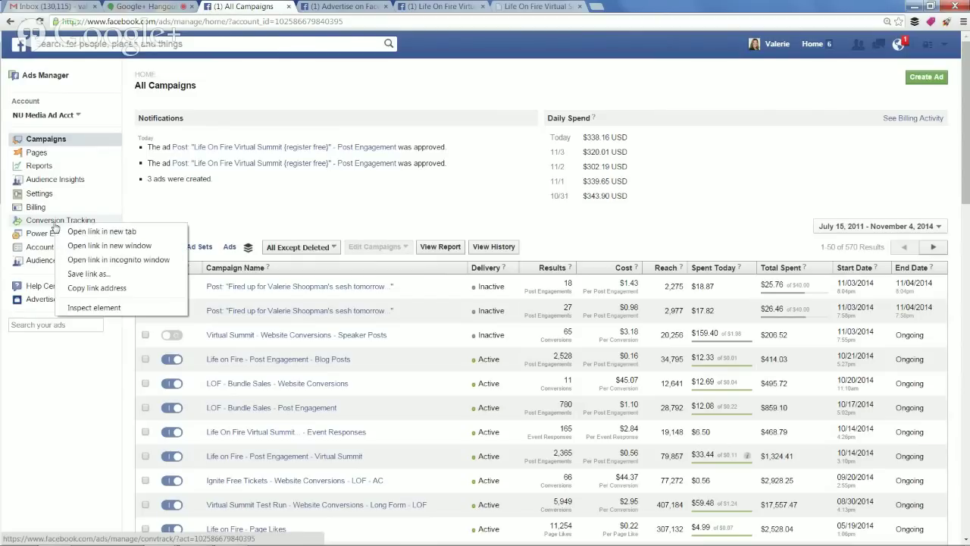
pyautogui.click(79, 231)
pyautogui.click(338, 5)
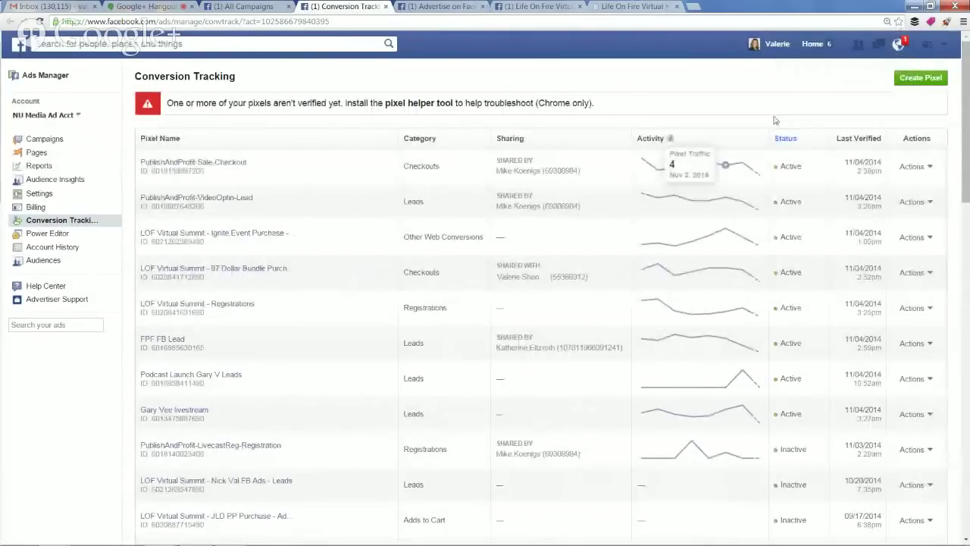
# Create a Registrations conversion pixel named 'test' and close its code window
pyautogui.click(917, 82)
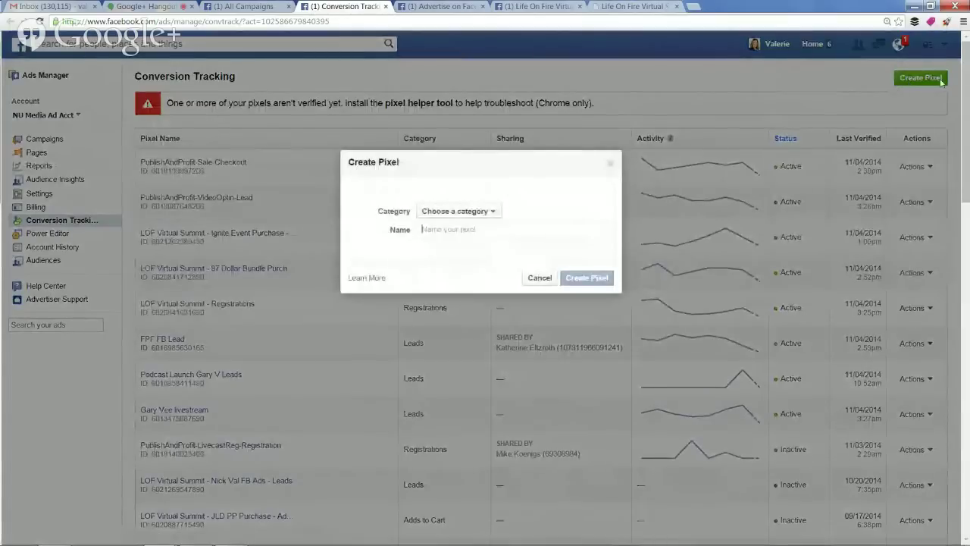
pyautogui.click(485, 213)
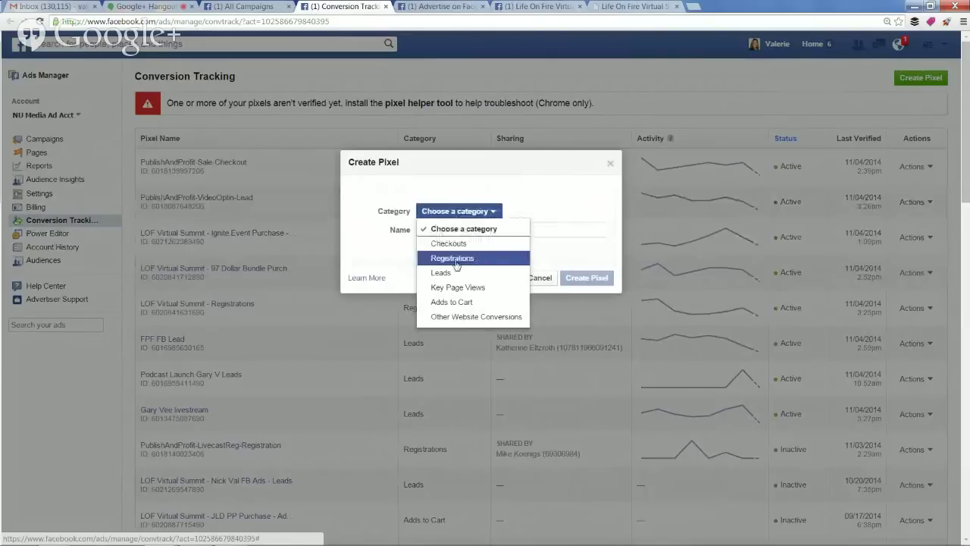
pyautogui.click(463, 259)
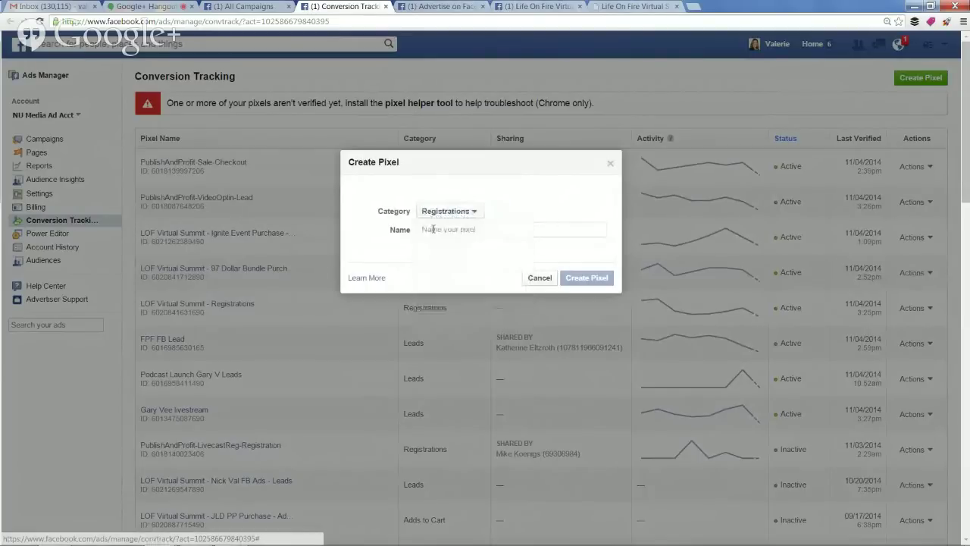
pyautogui.click(430, 227)
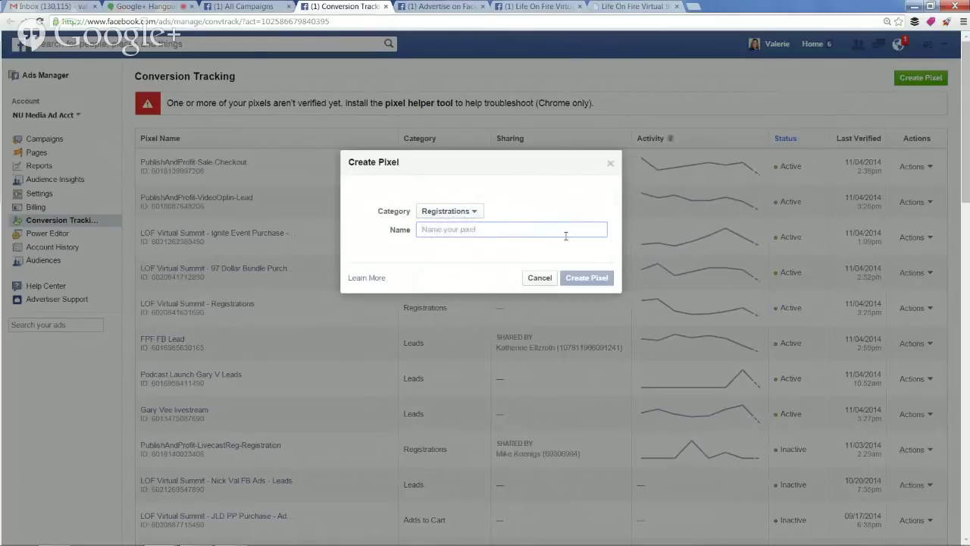
pyautogui.write('test')
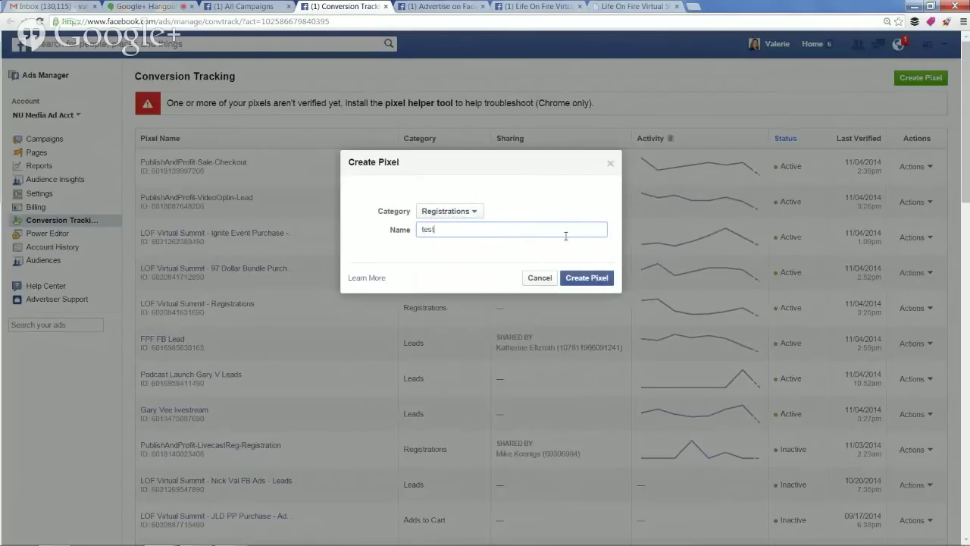
pyautogui.click(588, 281)
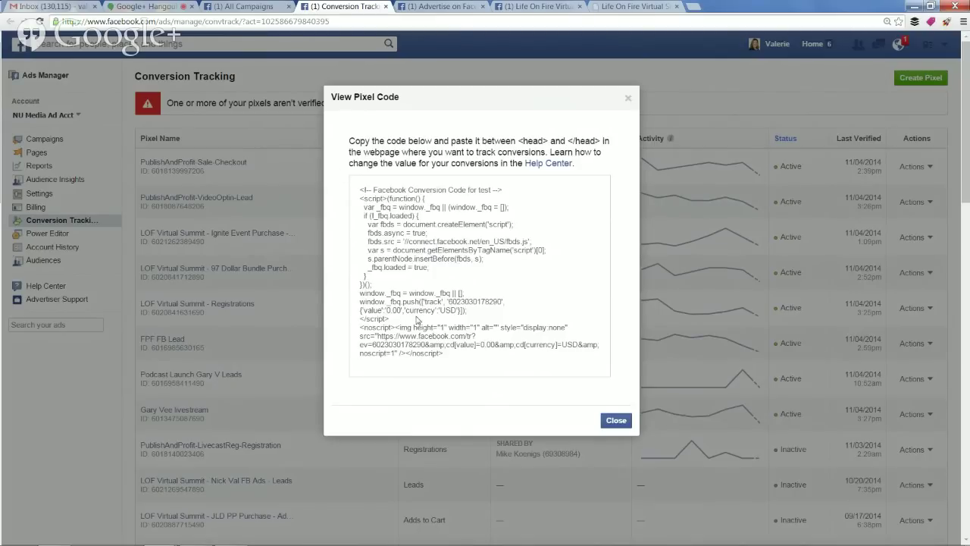
pyautogui.click(614, 421)
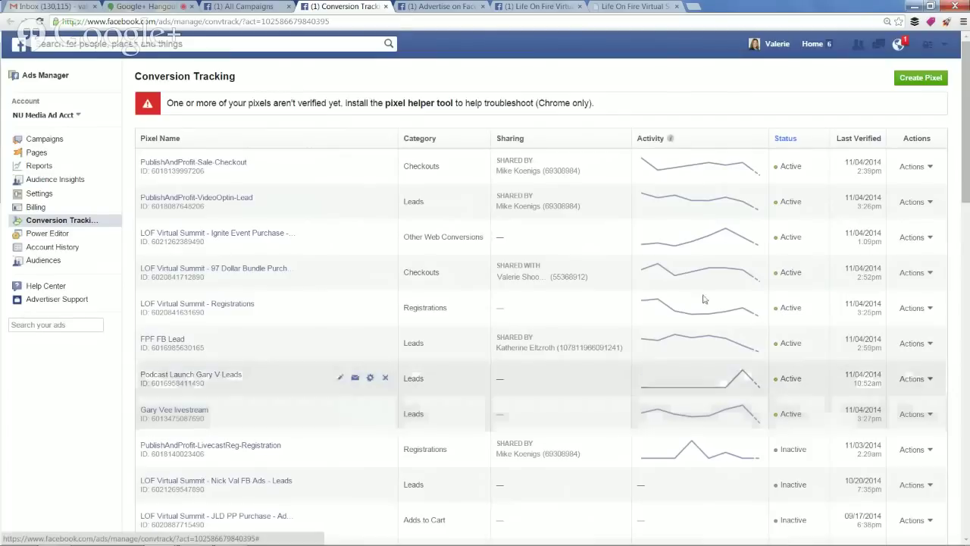
pyautogui.click(243, 6)
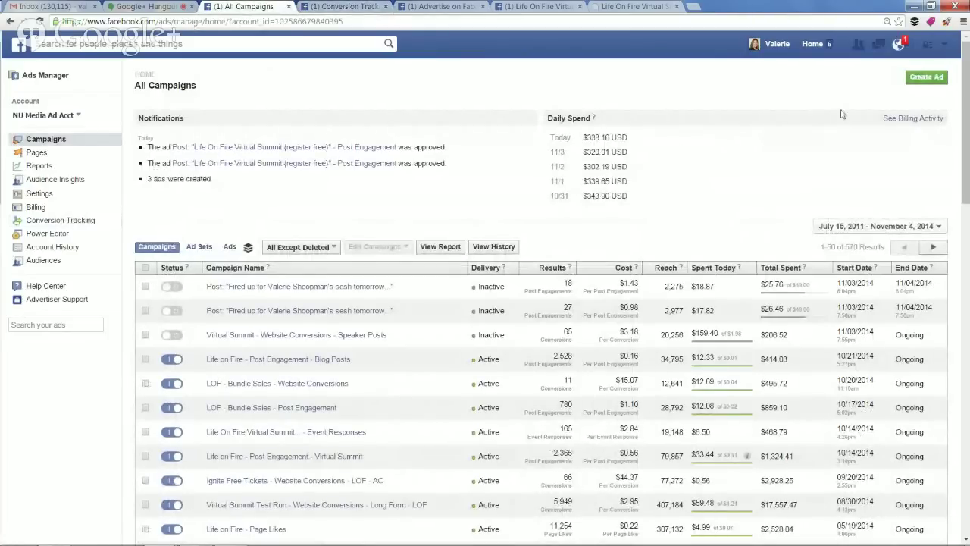
# Open Create Ad in a new tab to reach the ad objective choices
pyautogui.rightClick(924, 79)
pyautogui.click(925, 86)
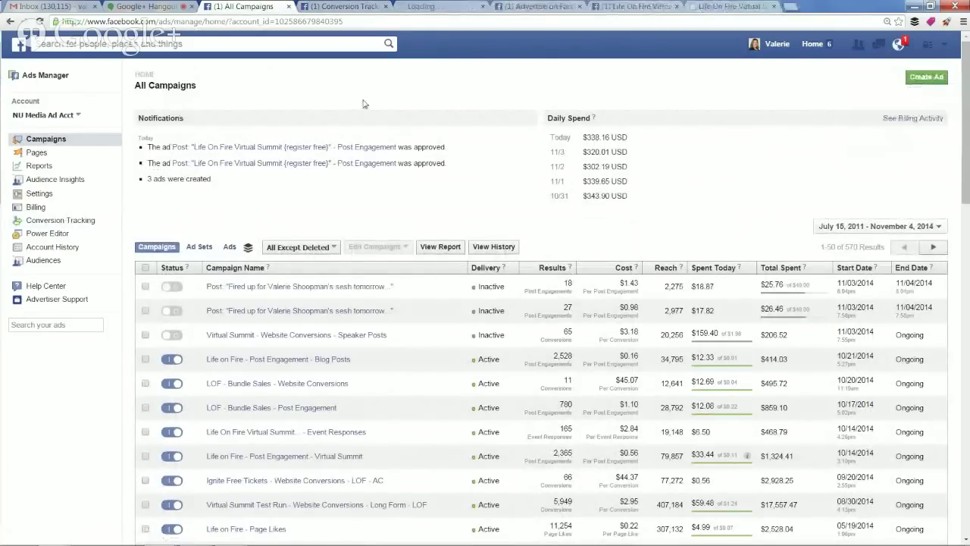
pyautogui.click(449, 9)
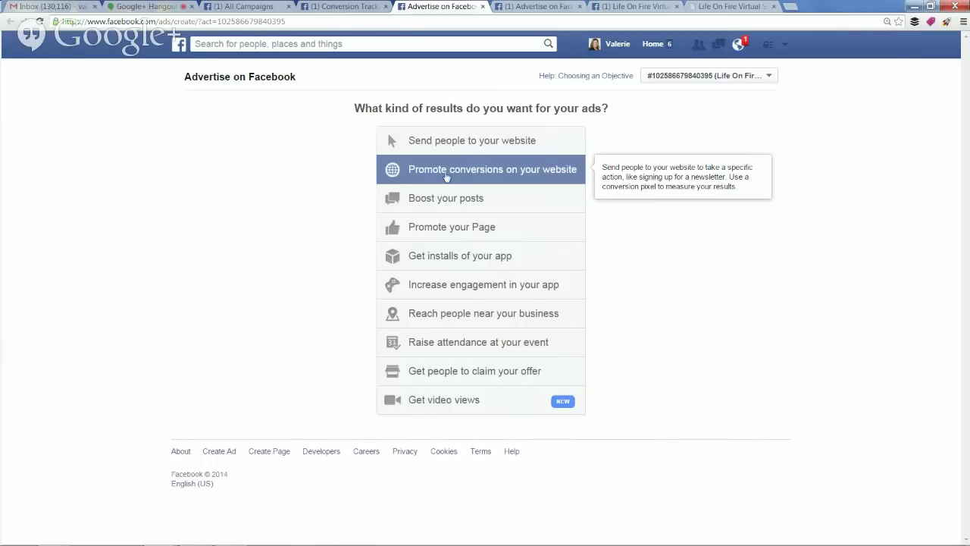
pyautogui.click(446, 173)
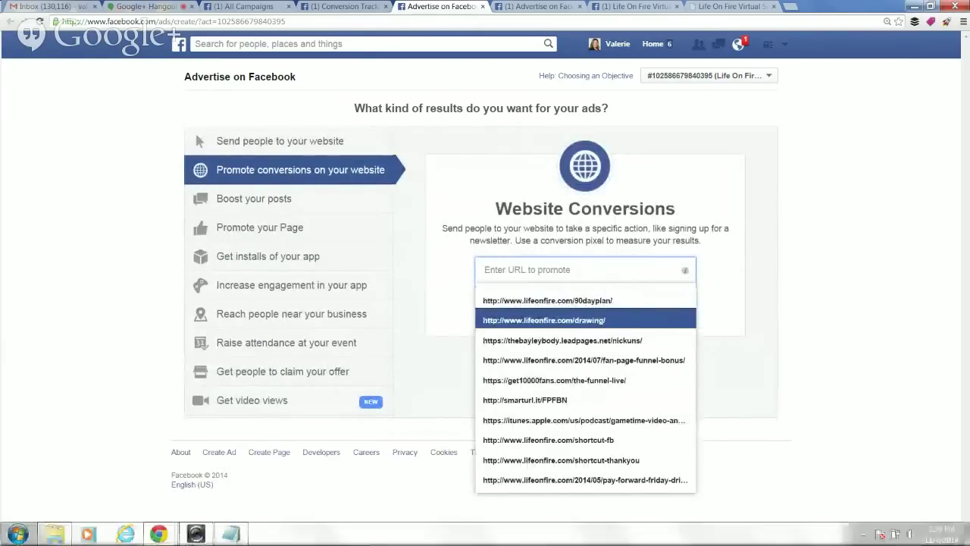
pyautogui.click(231, 535)
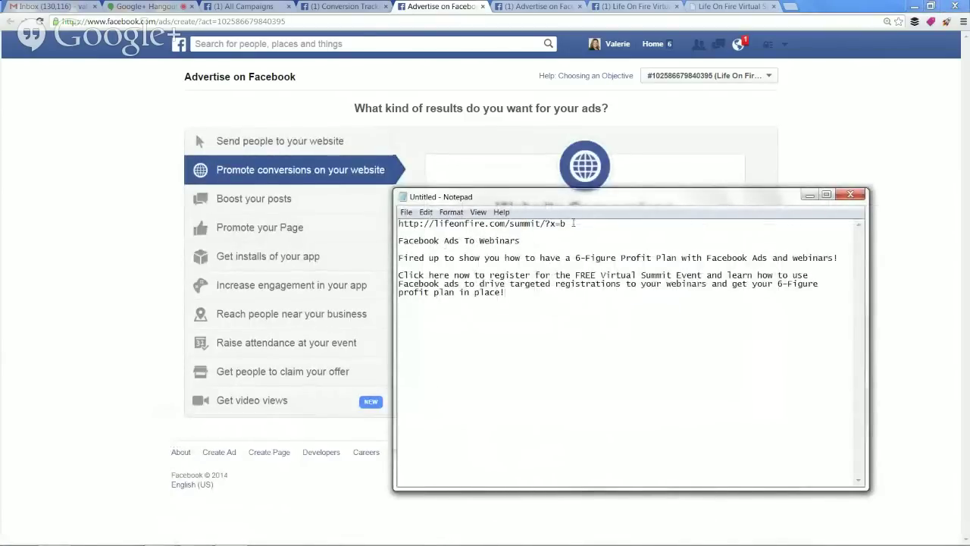
pyautogui.moveTo(567, 224); pyautogui.dragTo(361, 224)
pyautogui.hotkey('ctrl', 'c')
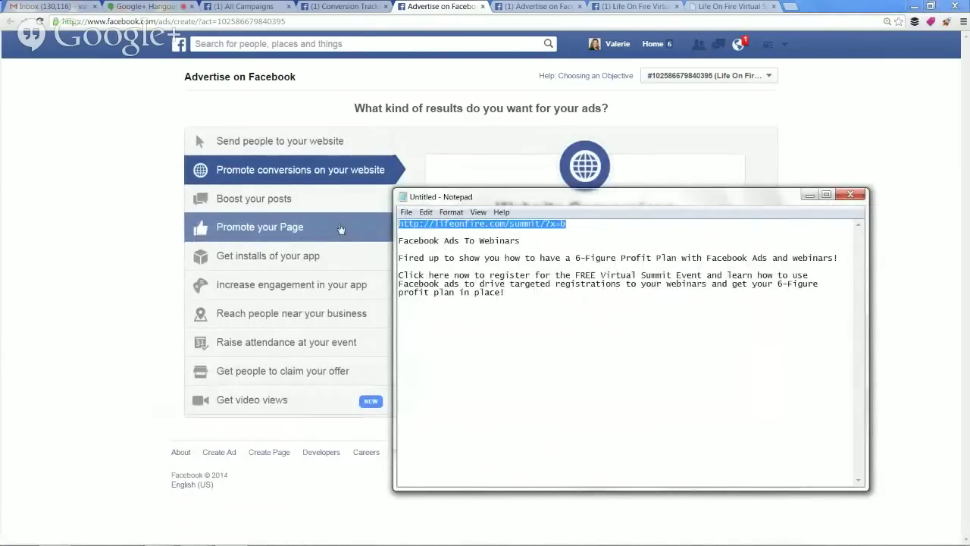
pyautogui.click(809, 195)
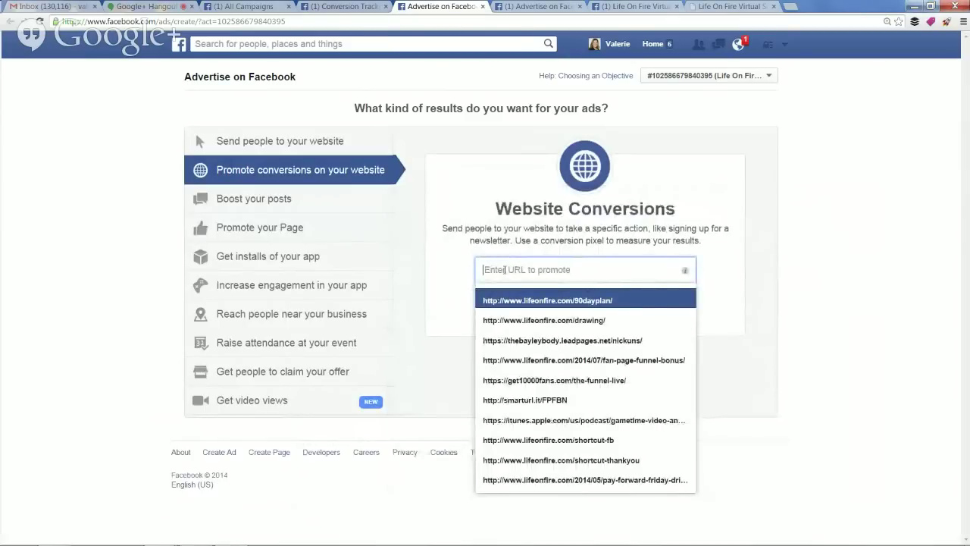
pyautogui.hotkey('ctrl', 'v')
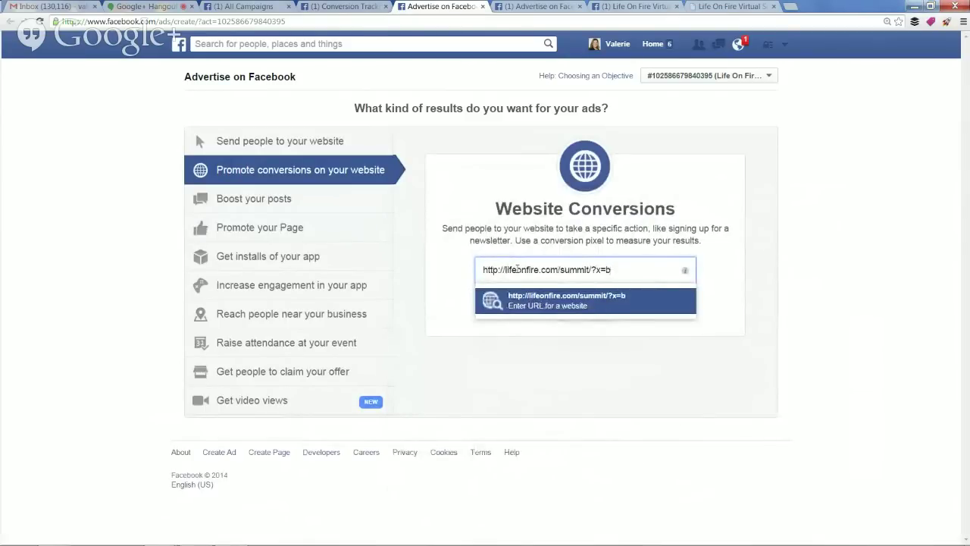
pyautogui.click(561, 306)
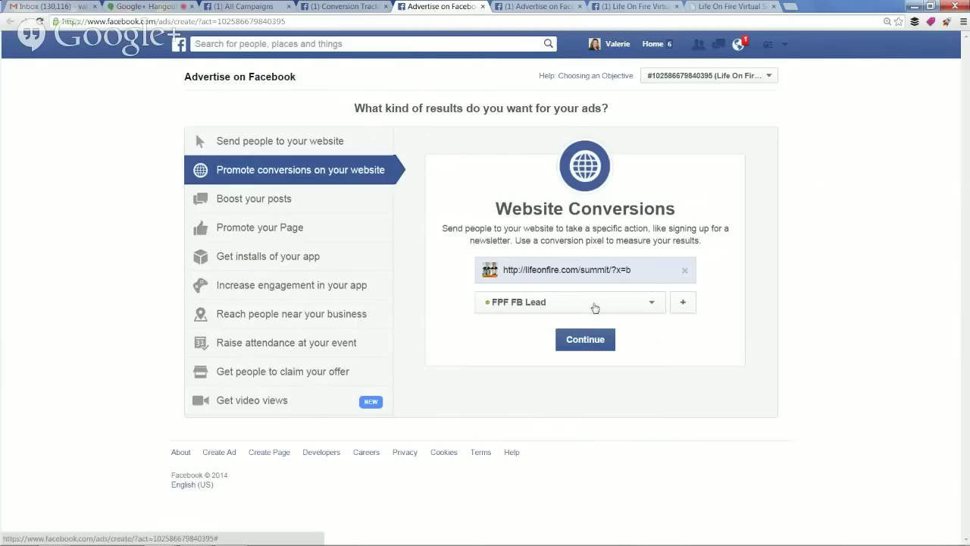
# Track conversions with the LOF Virtual Summit - Registrations pixel and continue to Images
pyautogui.click(652, 306)
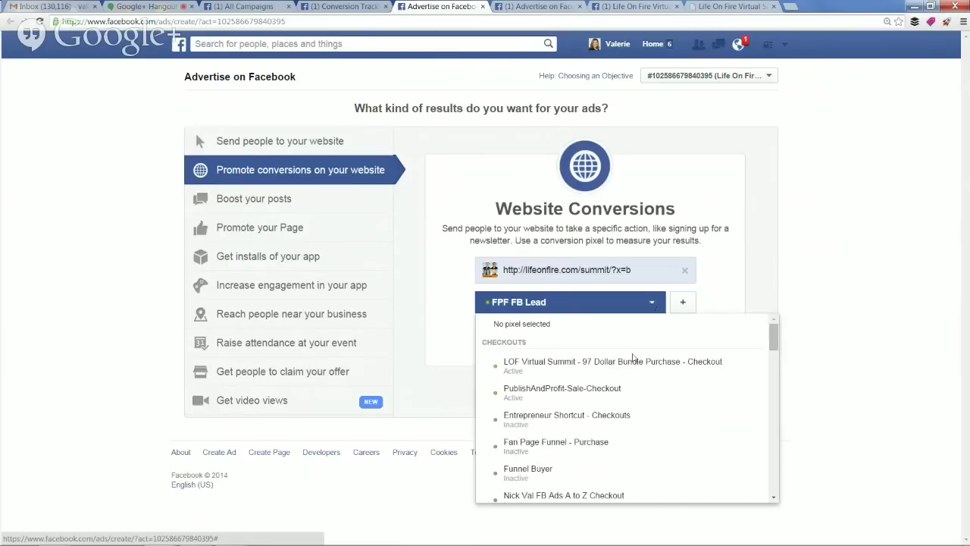
pyautogui.scroll(-3, 644, 362)
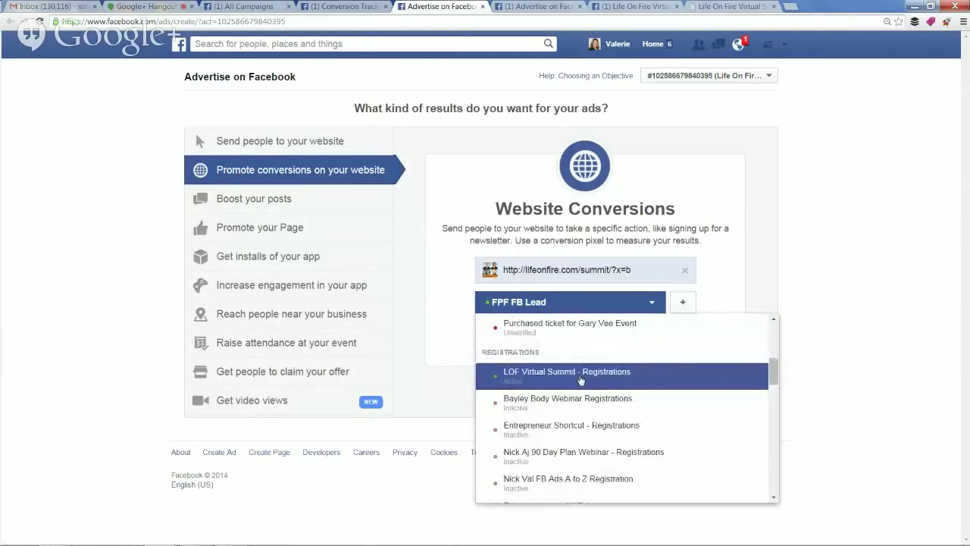
pyautogui.click(580, 378)
pyautogui.click(585, 339)
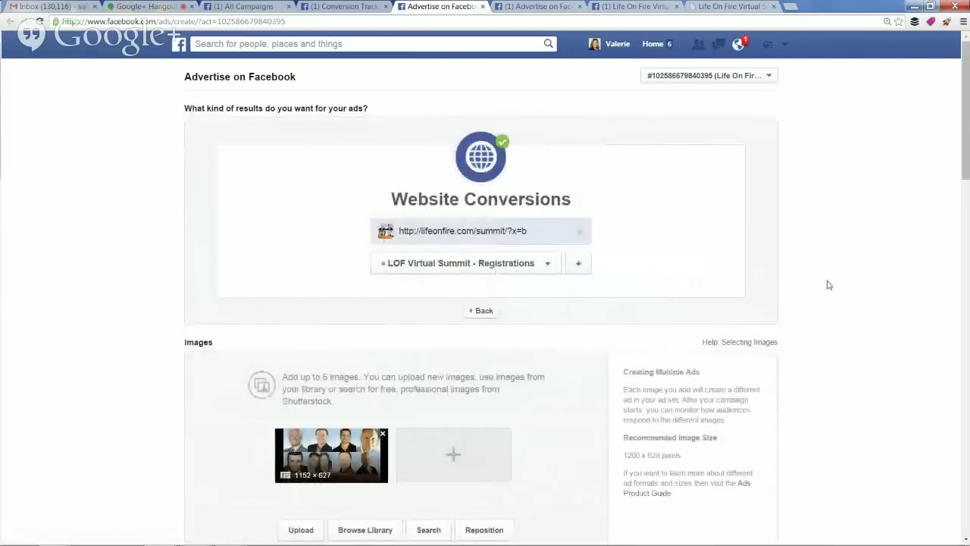
pyautogui.scroll(-1, 826, 283)
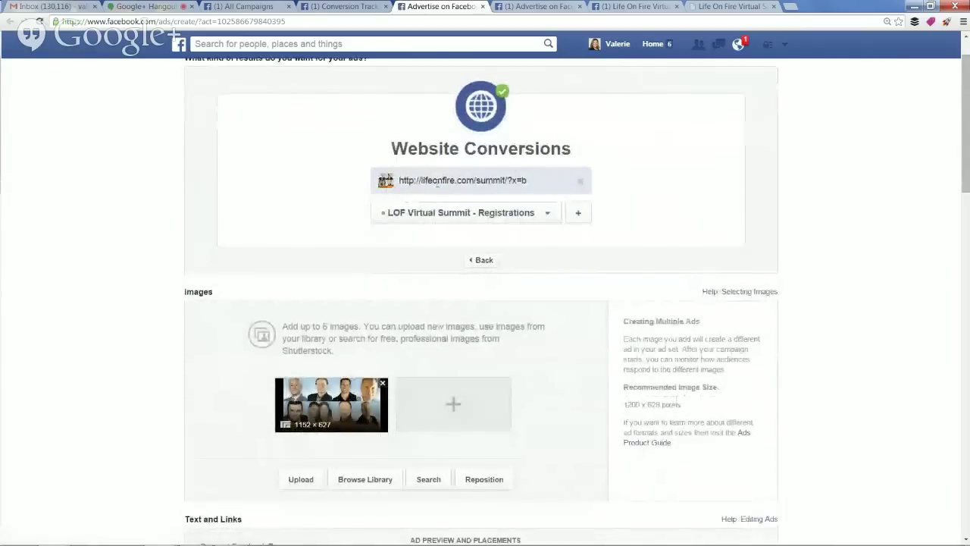
pyautogui.scroll(-3, 826, 265)
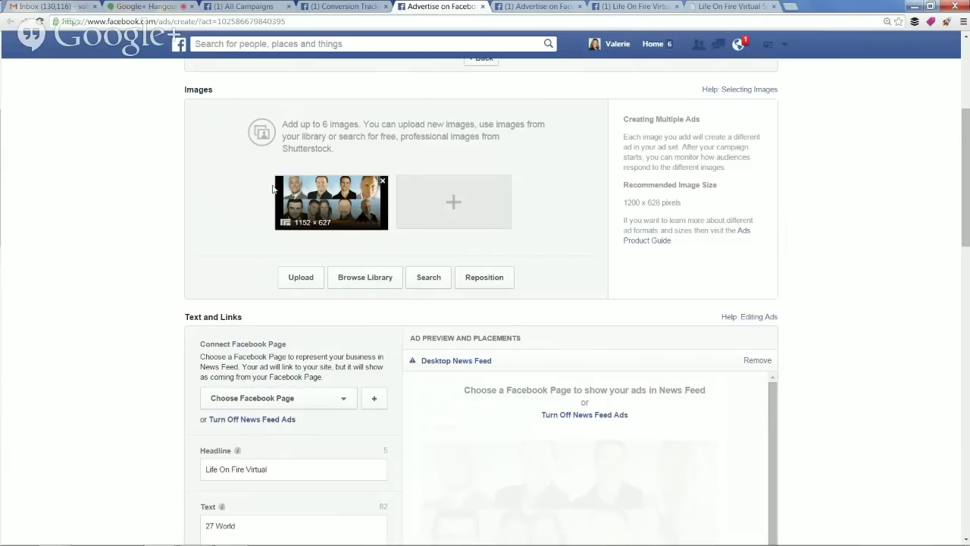
# Upload Nick.png (1200 × 675) as the ad image
pyautogui.moveTo(354, 192)
pyautogui.click(453, 203)
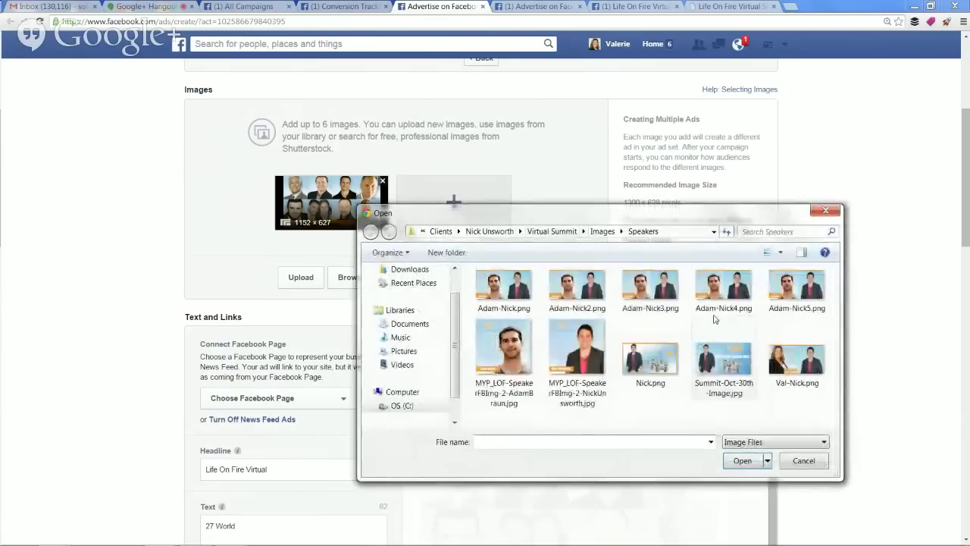
pyautogui.click(650, 360)
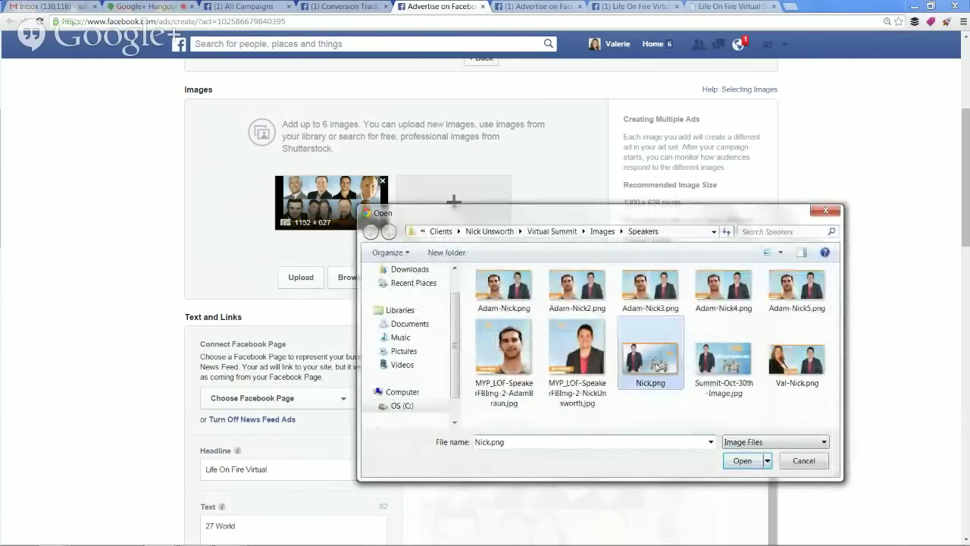
pyautogui.click(737, 464)
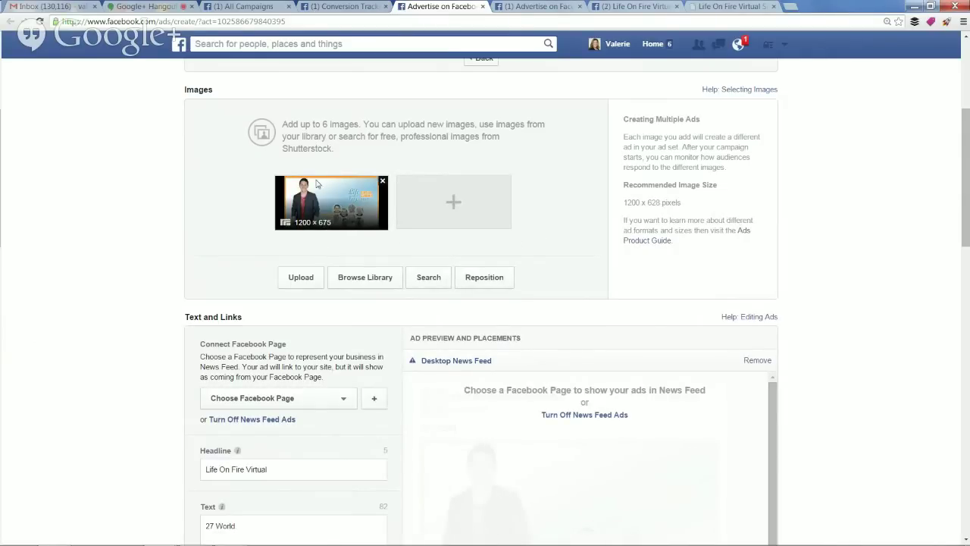
# Select Life on Fire as the ad's Facebook Page
pyautogui.scroll(-1, 574, 262)
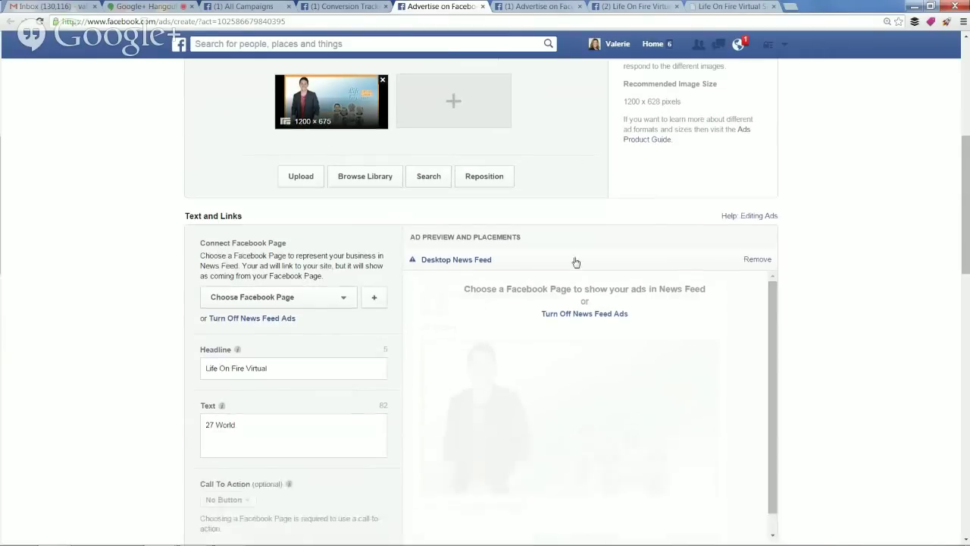
pyautogui.scroll(-1, 369, 358)
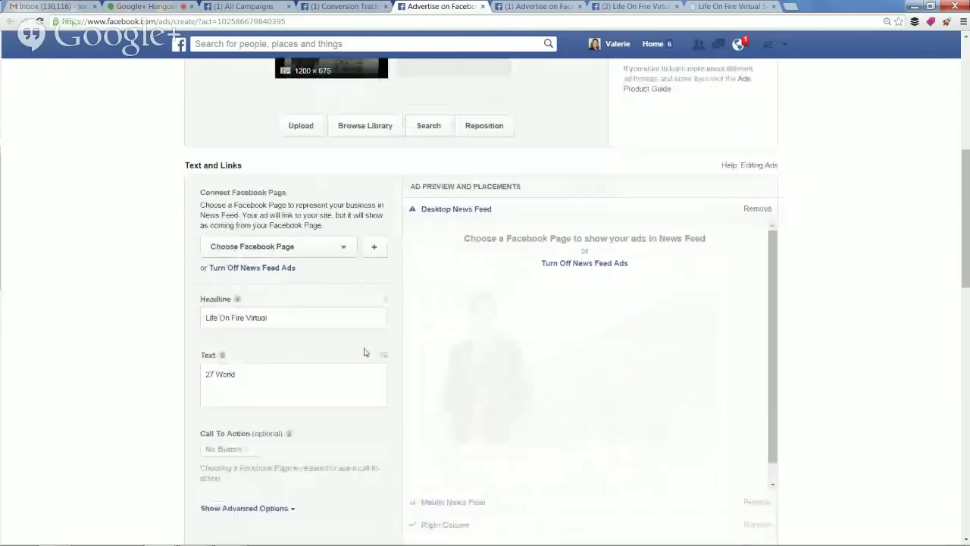
pyautogui.click(339, 248)
pyautogui.scroll(-2, 339, 357)
pyautogui.scroll(-1, 339, 357)
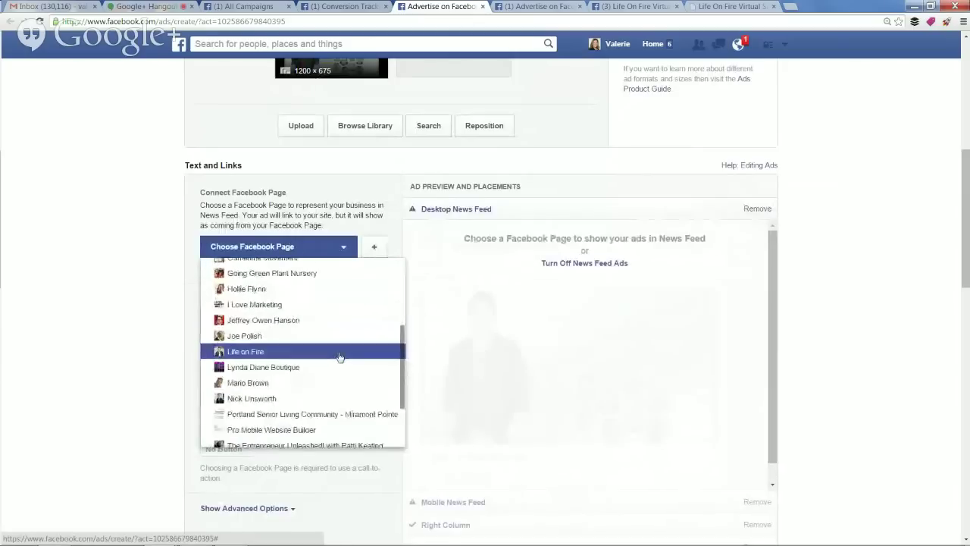
pyautogui.click(340, 354)
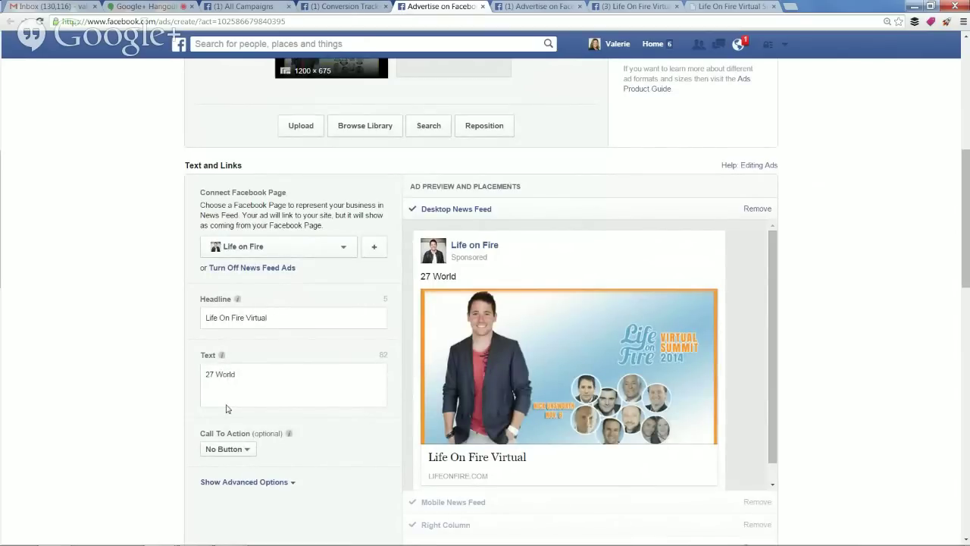
# Replace the headline 'Life On Fire Virtual' with 'Facebook Ads To Webinars' from Notepad
pyautogui.click(229, 537)
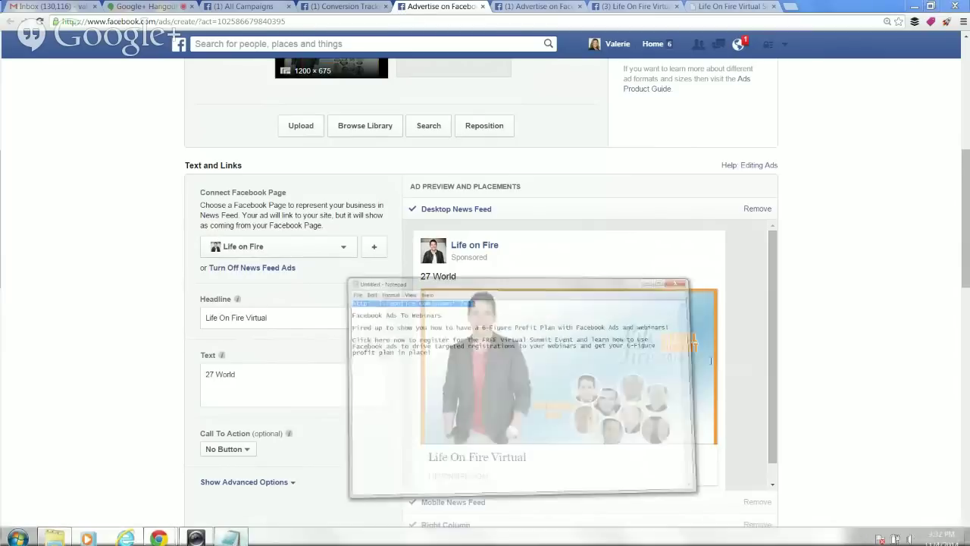
pyautogui.moveTo(520, 241); pyautogui.dragTo(369, 246)
pyautogui.hotkey('ctrl', 'c')
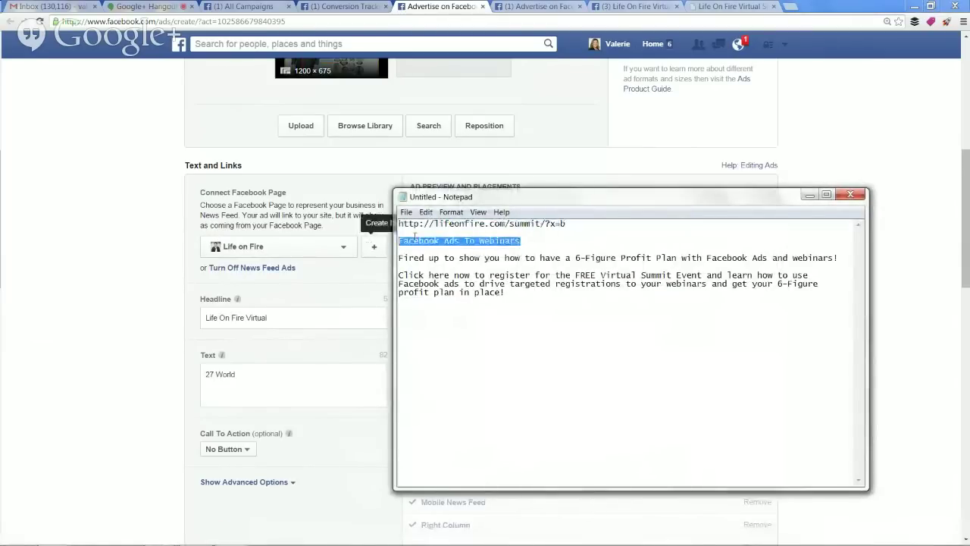
pyautogui.click(300, 320)
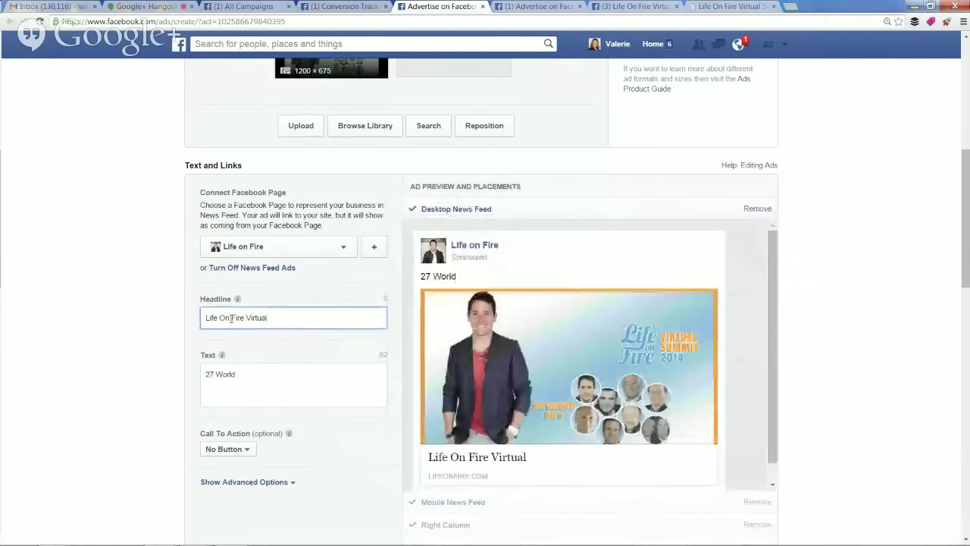
pyautogui.moveTo(300, 319); pyautogui.dragTo(118, 325)
pyautogui.hotkey('ctrl', 'v')
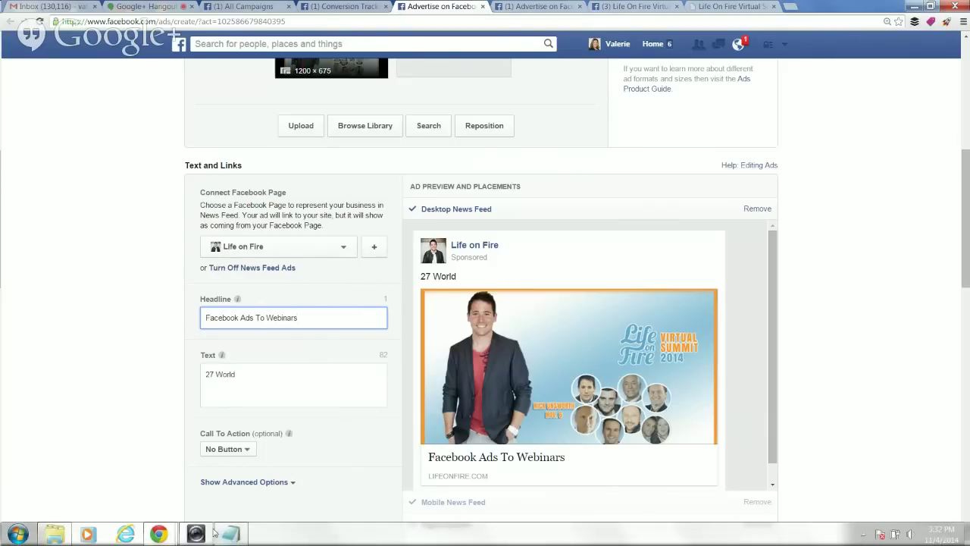
# Replace '27 World' in the ad's body text with the 6-Figure Profit Plan sentence from Notepad
pyautogui.click(216, 532)
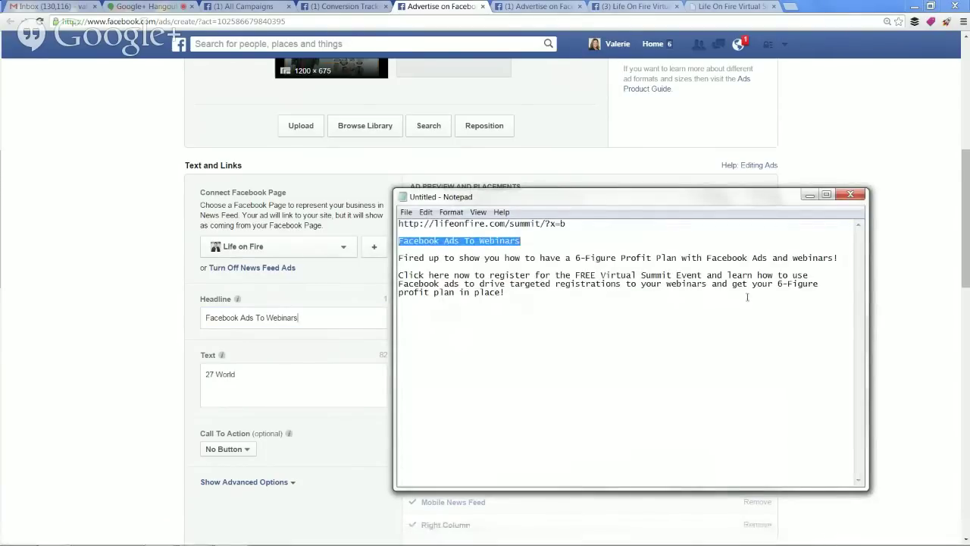
pyautogui.moveTo(836, 258); pyautogui.dragTo(383, 257)
pyautogui.hotkey('ctrl', 'c')
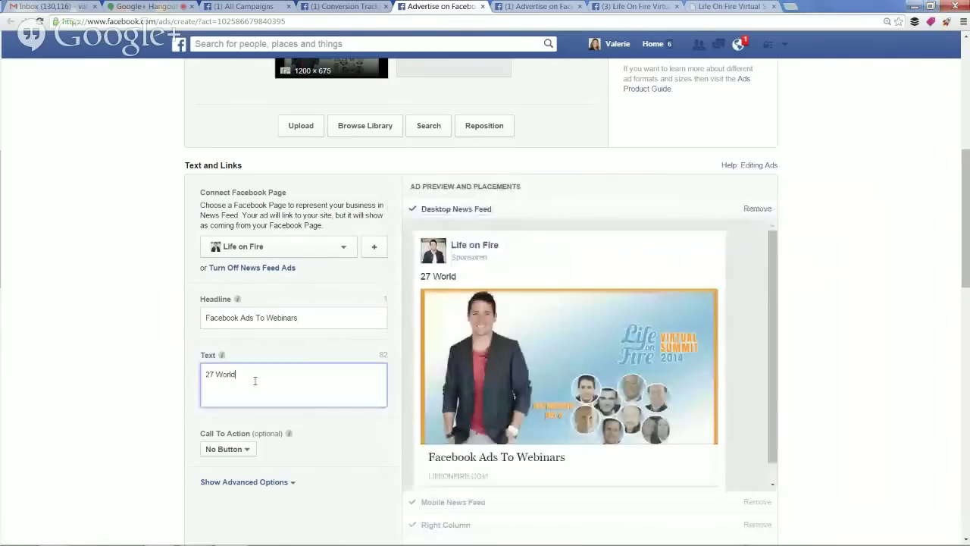
pyautogui.click(255, 380)
pyautogui.moveTo(254, 380); pyautogui.dragTo(134, 361)
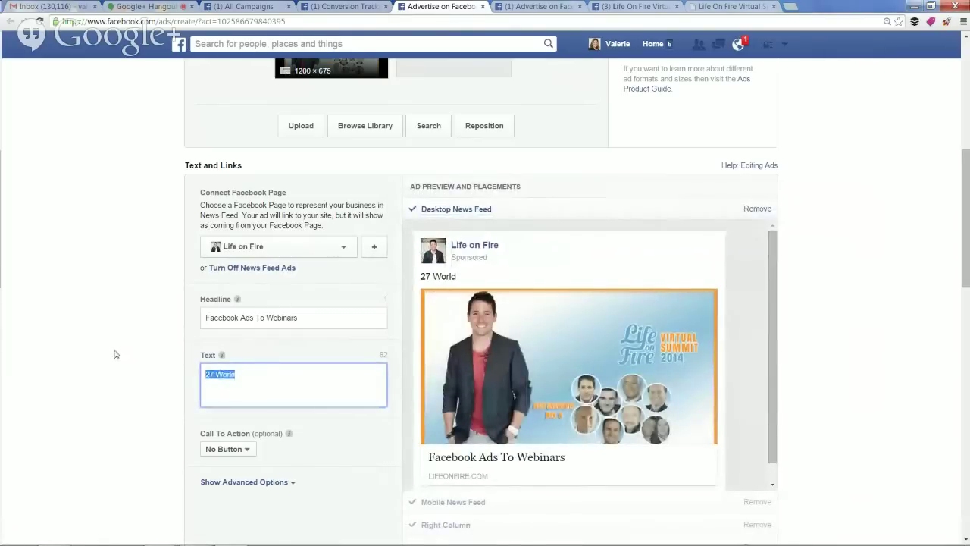
pyautogui.hotkey('ctrl', 'v')
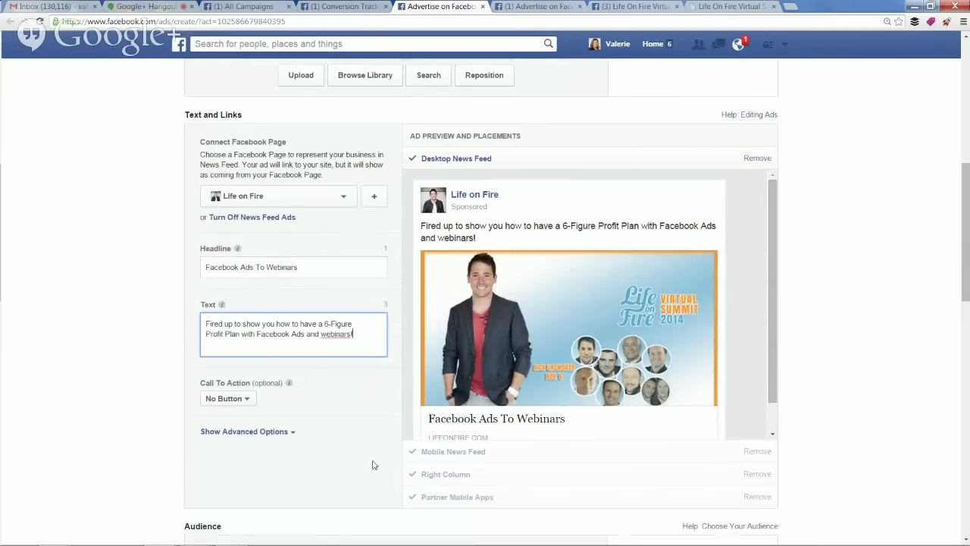
pyautogui.scroll(-2, 359, 432)
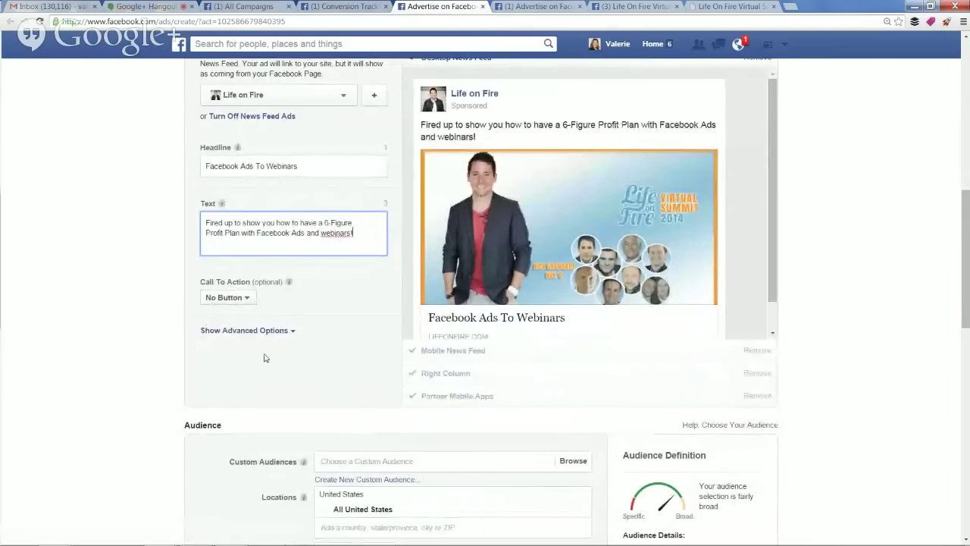
# Paste the Notepad paragraph inviting registration for the FREE Virtual Summit into News Feed Link Description
pyautogui.click(293, 335)
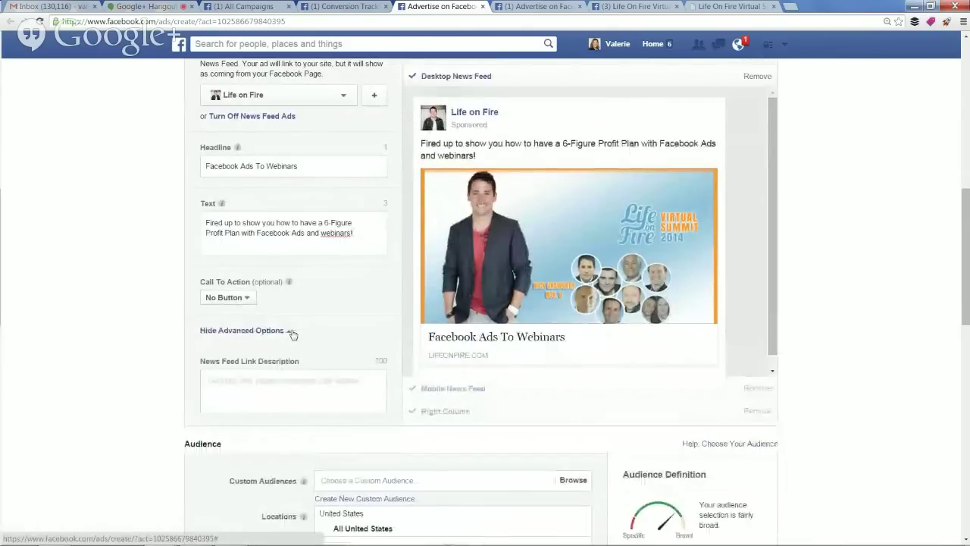
pyautogui.click(251, 387)
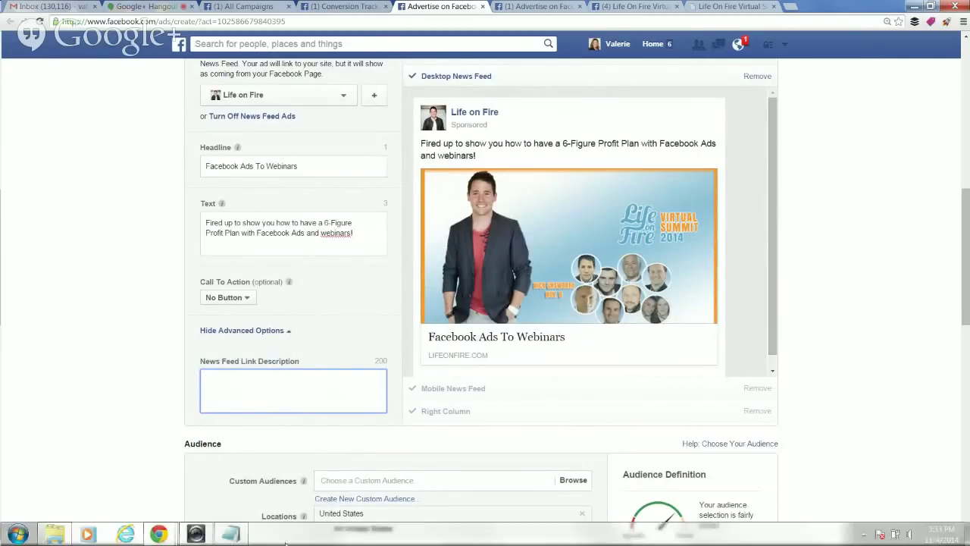
pyautogui.click(230, 538)
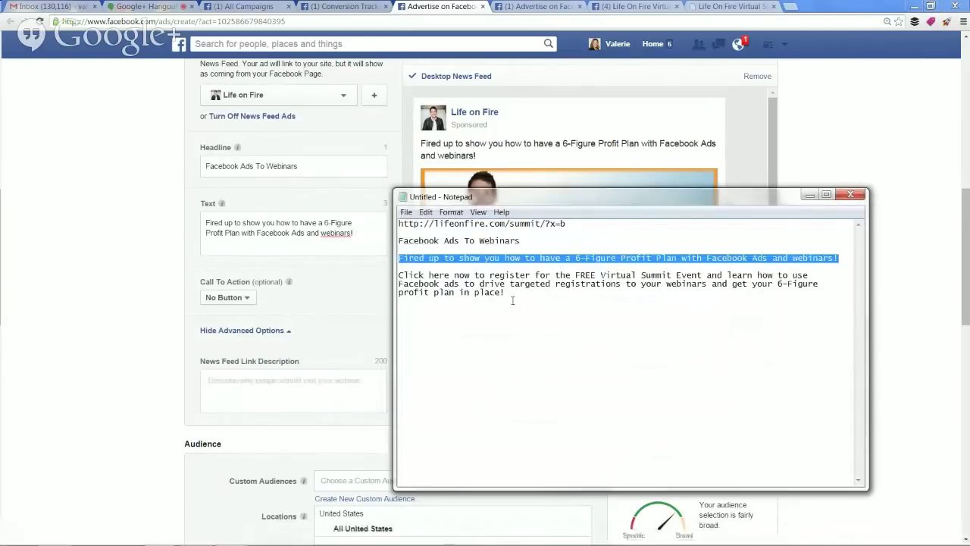
pyautogui.moveTo(513, 297); pyautogui.dragTo(399, 278)
pyautogui.hotkey('ctrl', 'c')
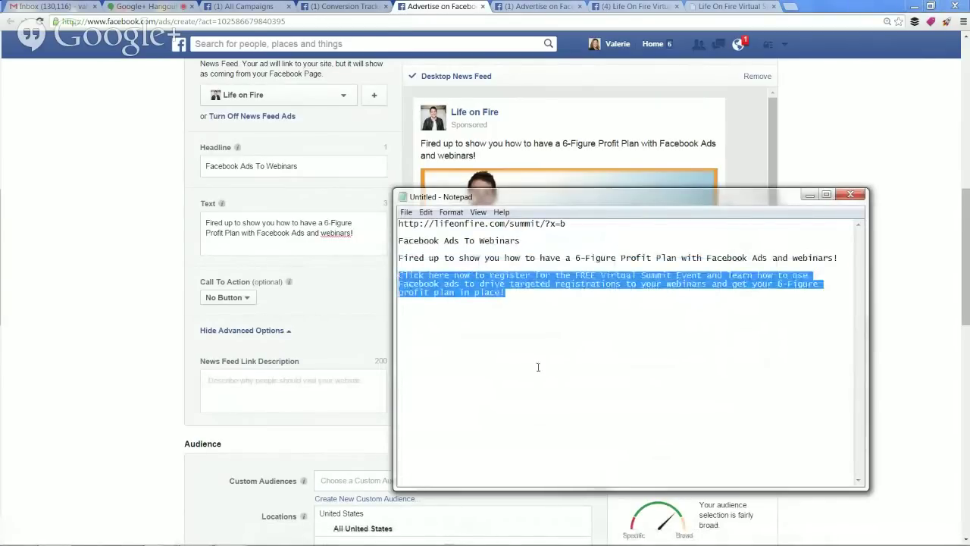
pyautogui.click(271, 385)
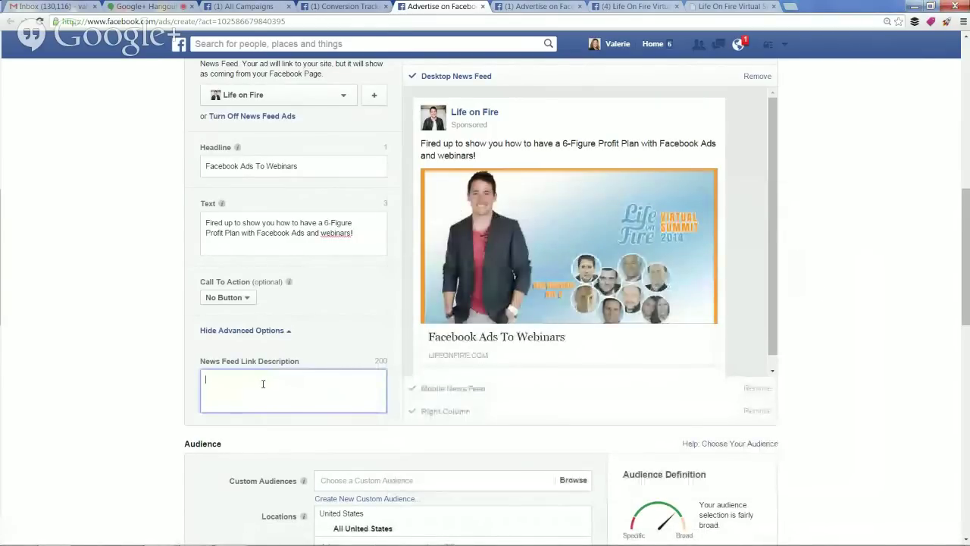
pyautogui.hotkey('ctrl', 'v')
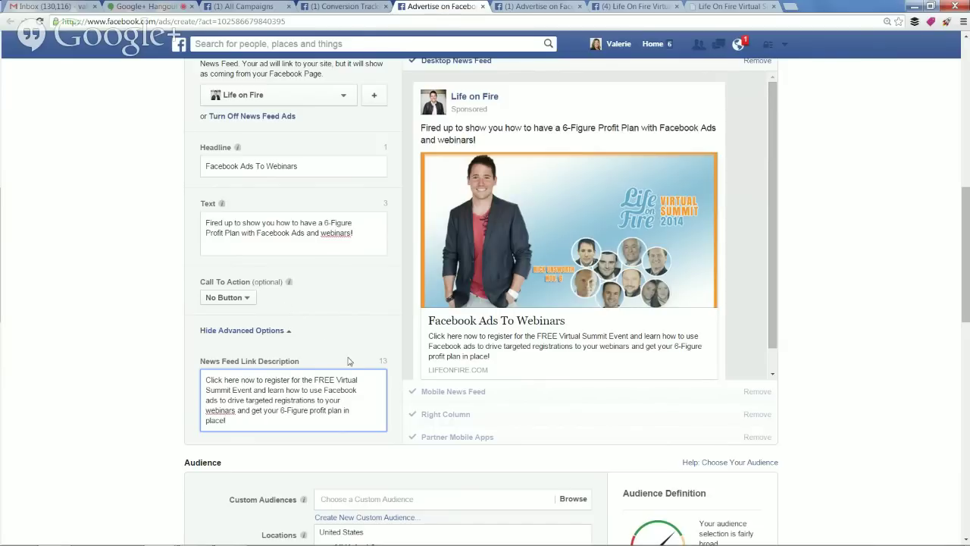
# Set the ad's Call To Action button to Sign Up
pyautogui.click(248, 298)
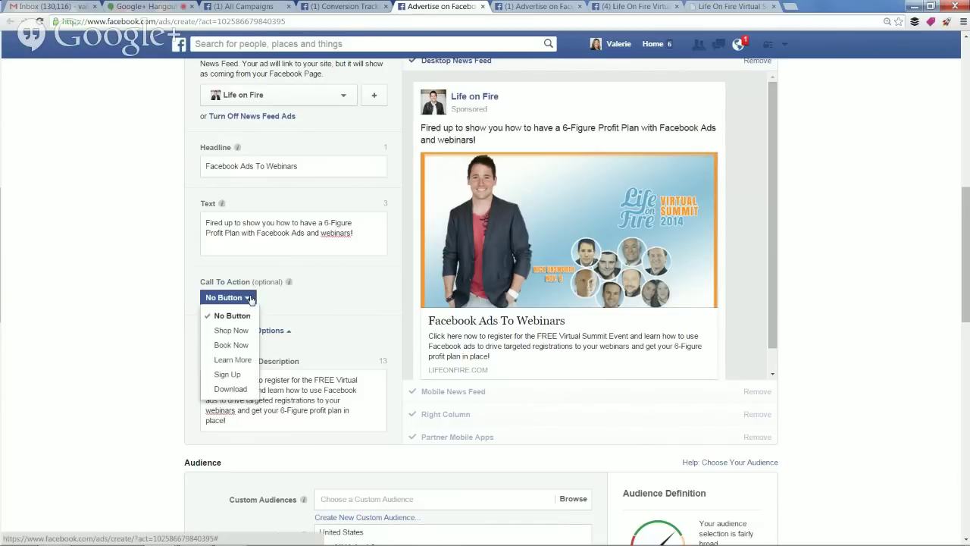
pyautogui.click(228, 375)
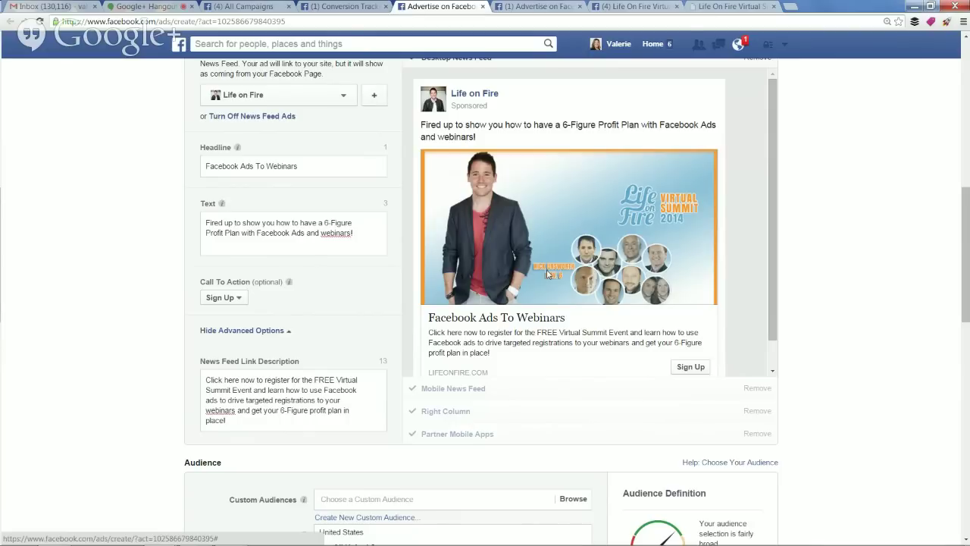
pyautogui.scroll(8, 548, 275)
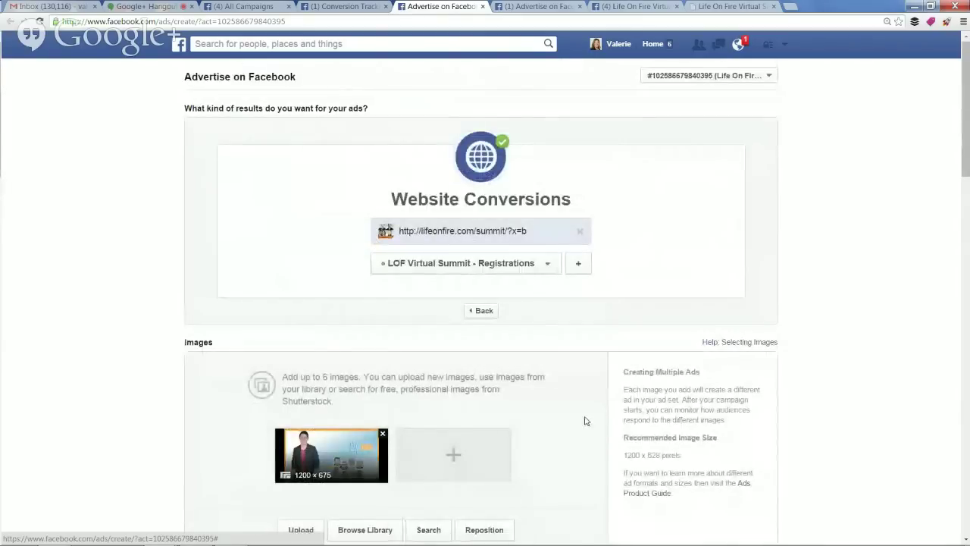
pyautogui.scroll(-5, 584, 422)
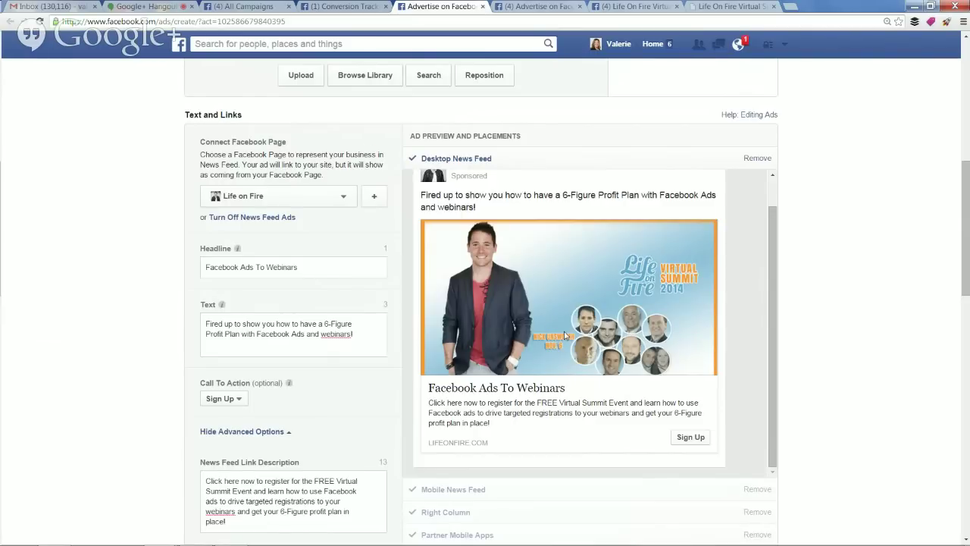
pyautogui.scroll(6, 559, 339)
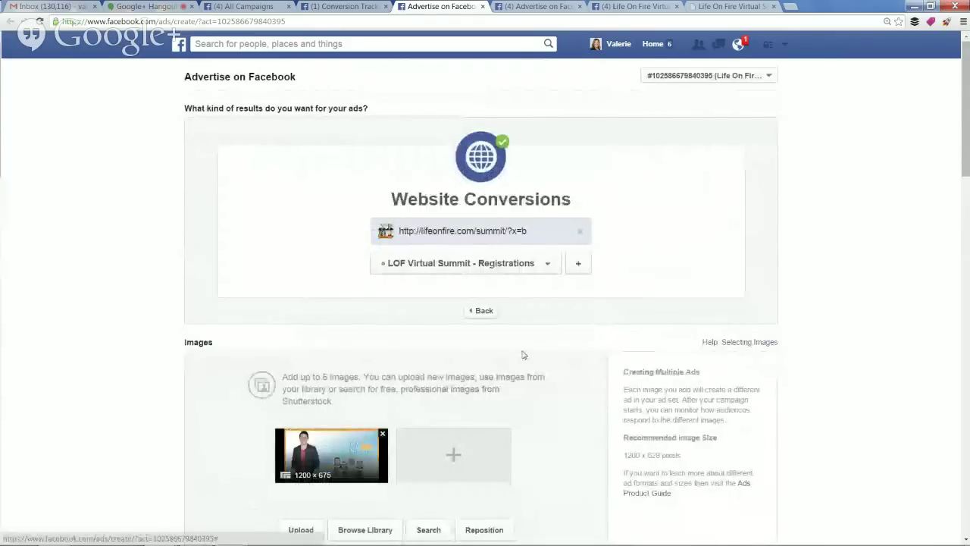
pyautogui.scroll(-6, 559, 378)
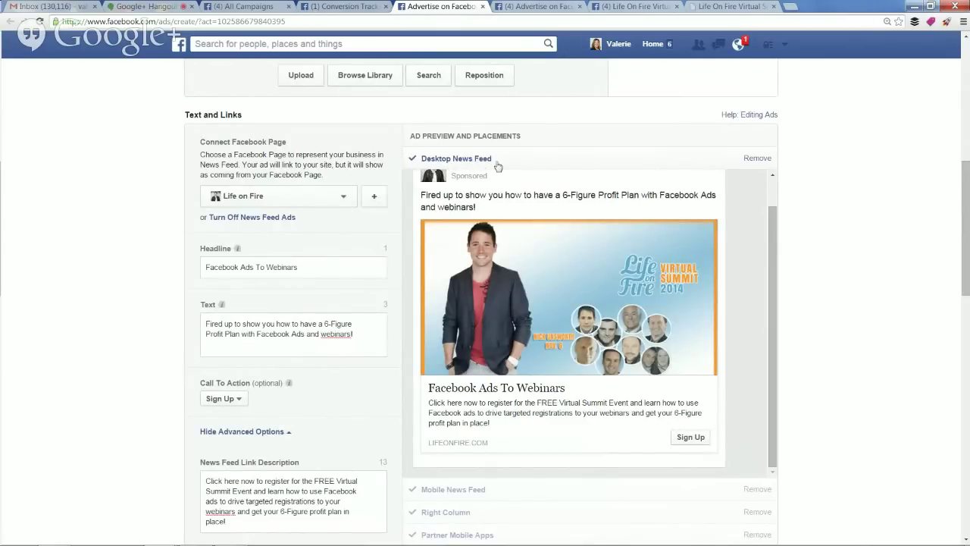
pyautogui.scroll(-2, 454, 357)
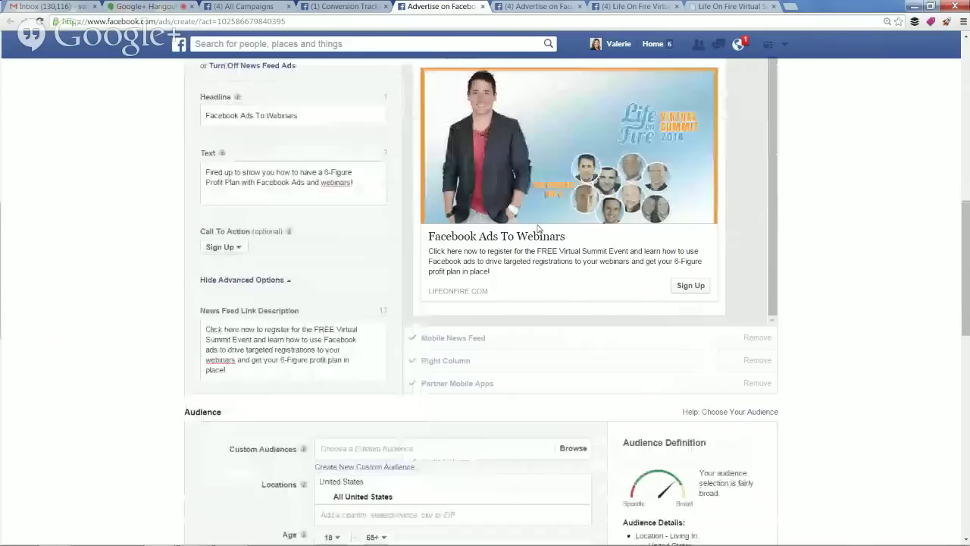
# Preview the ad in the Mobile News Feed placement, then in the Right Column placement
pyautogui.click(452, 338)
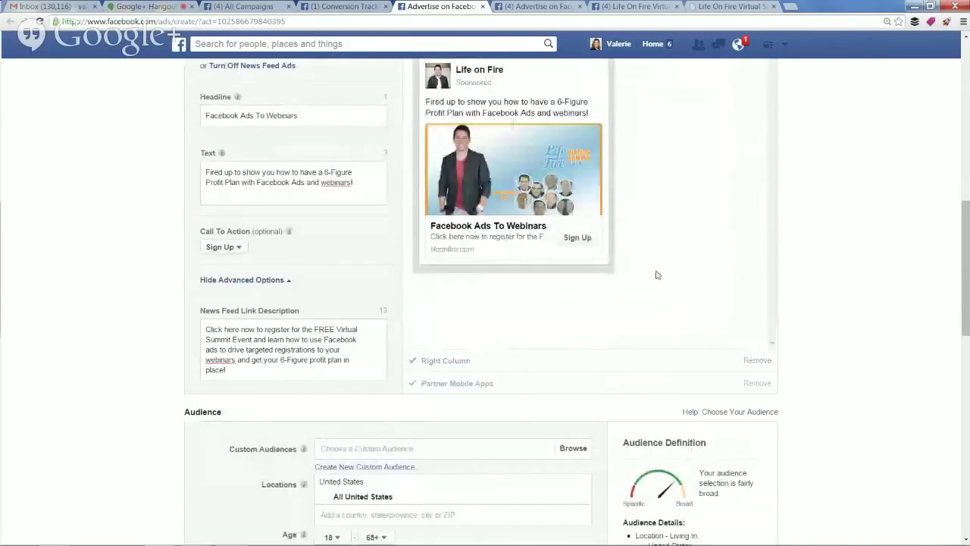
pyautogui.scroll(1, 657, 275)
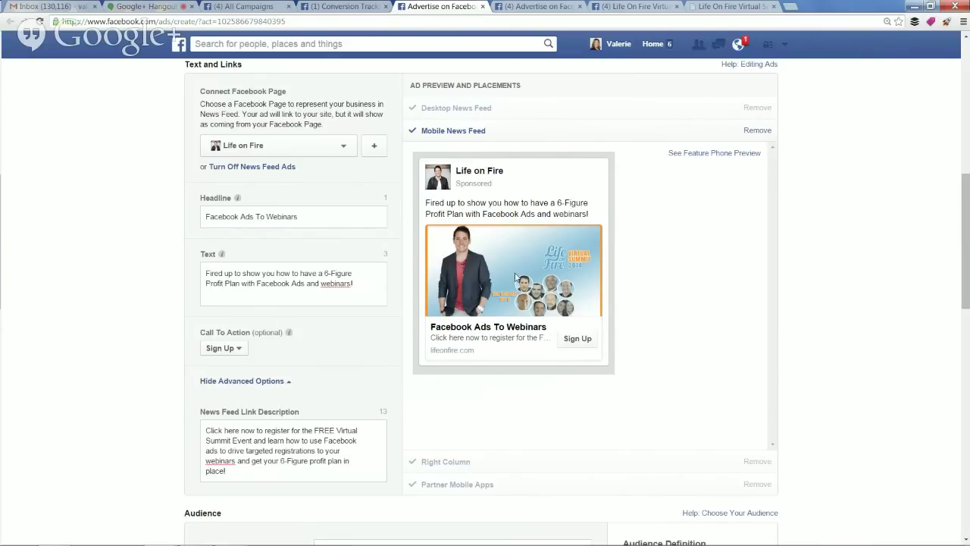
pyautogui.scroll(-1, 515, 279)
pyautogui.click(513, 417)
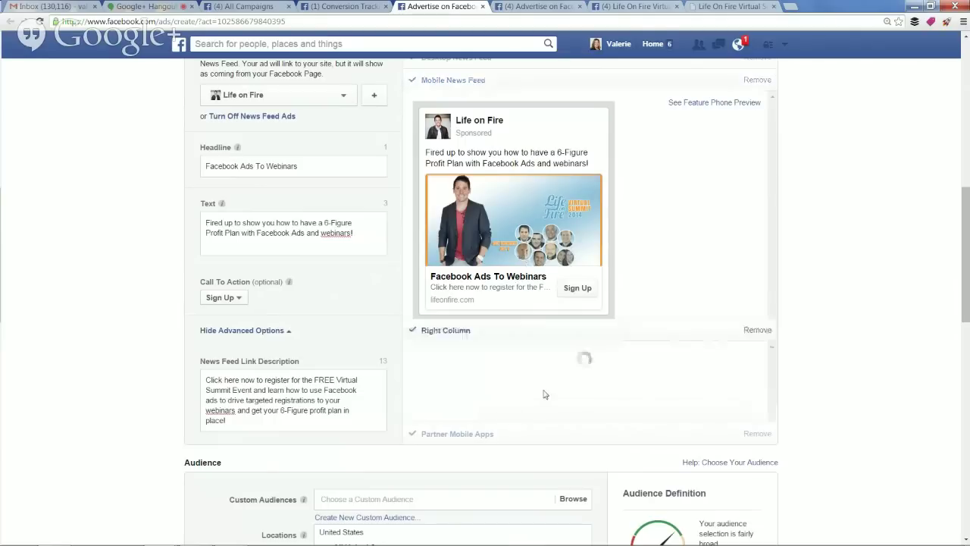
pyautogui.scroll(1, 599, 338)
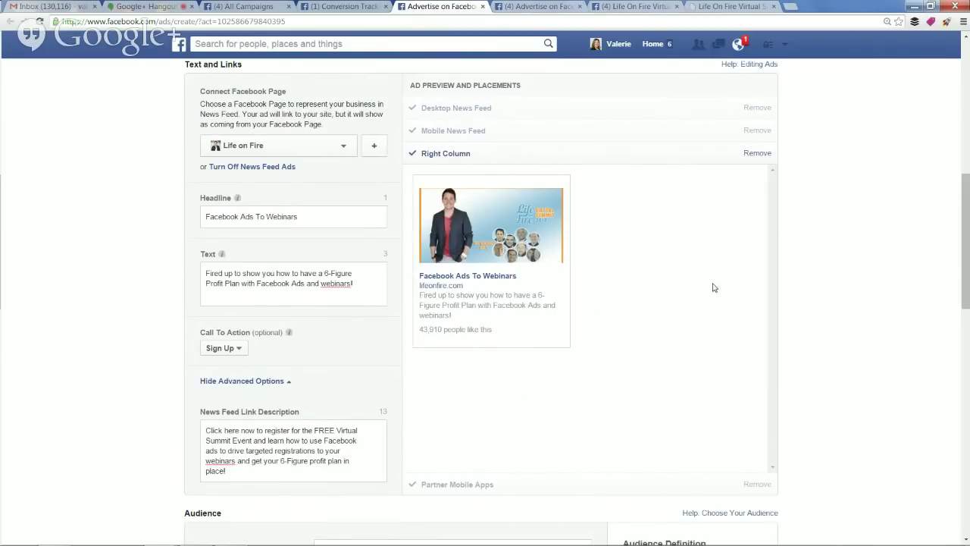
# Remove the Desktop News Feed and Right Column placements, keeping only Mobile News Feed
pyautogui.click(754, 108)
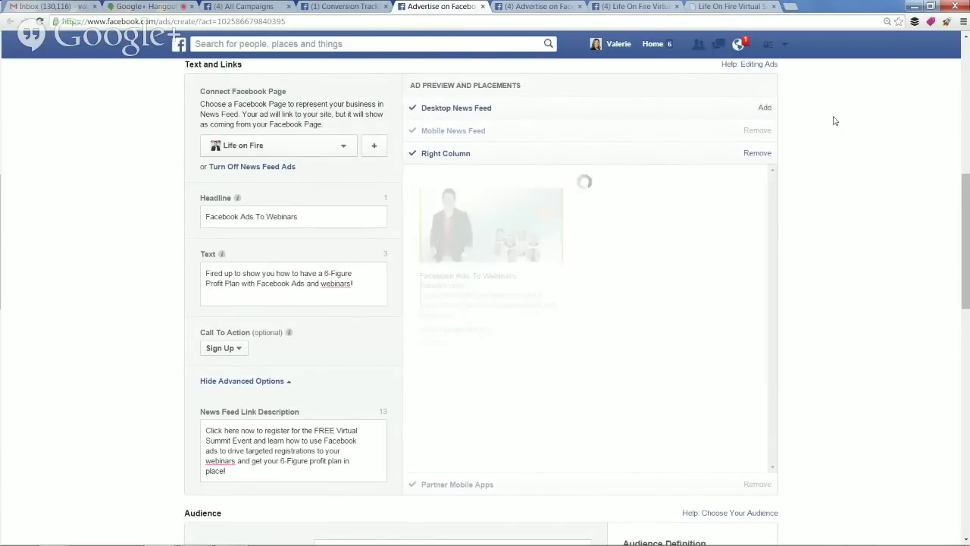
pyautogui.click(758, 130)
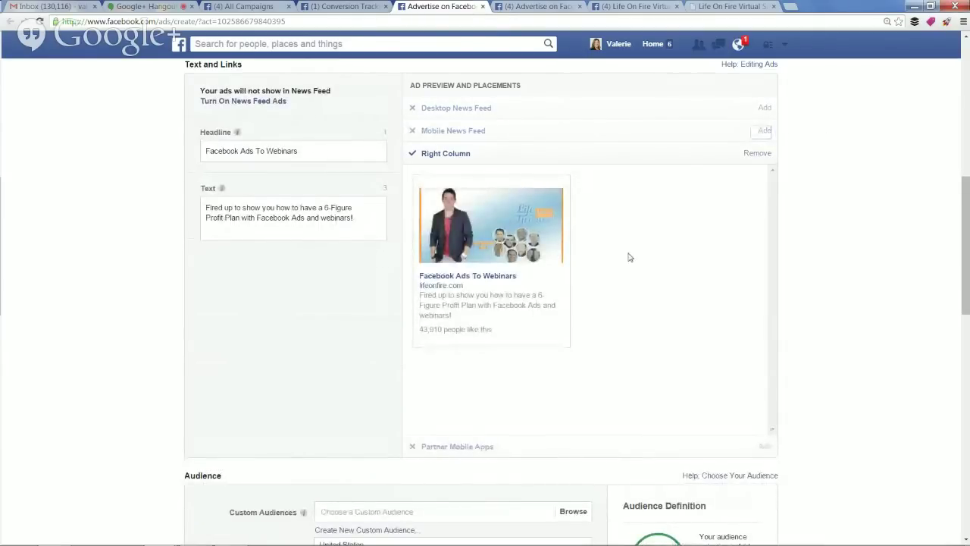
pyautogui.click(759, 132)
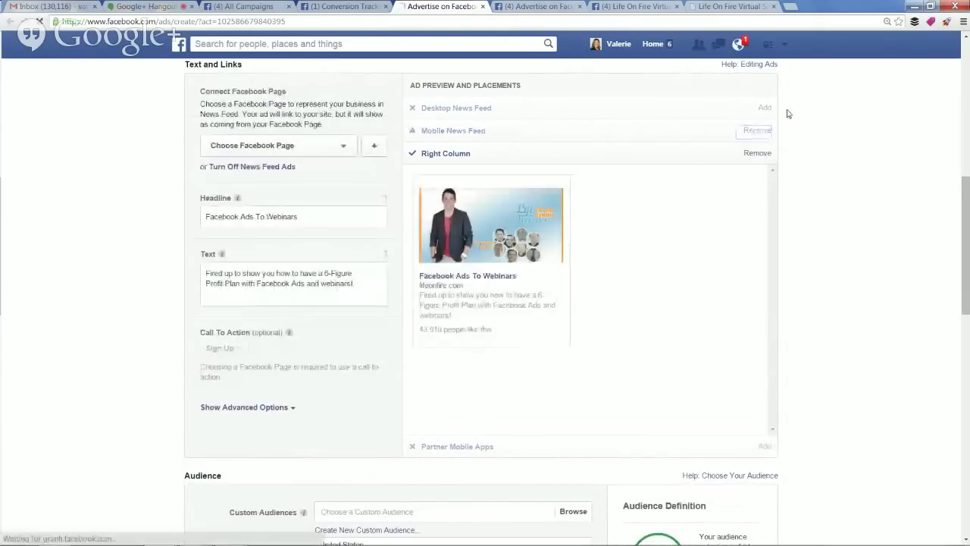
pyautogui.click(764, 110)
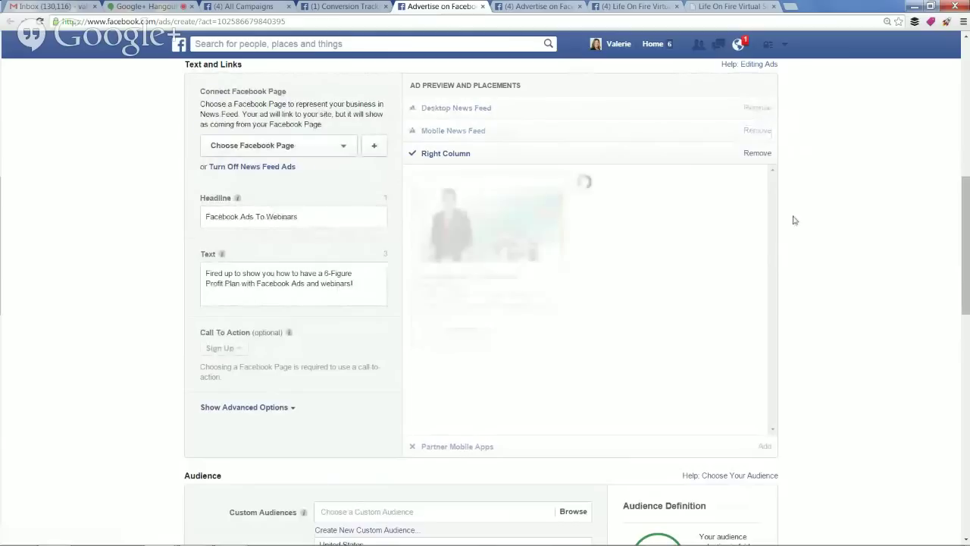
pyautogui.click(758, 154)
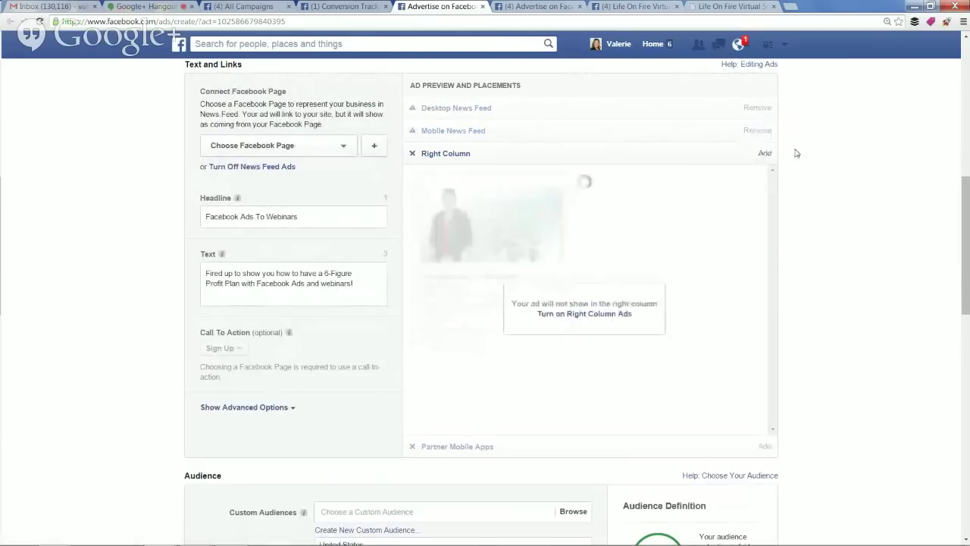
pyautogui.click(762, 109)
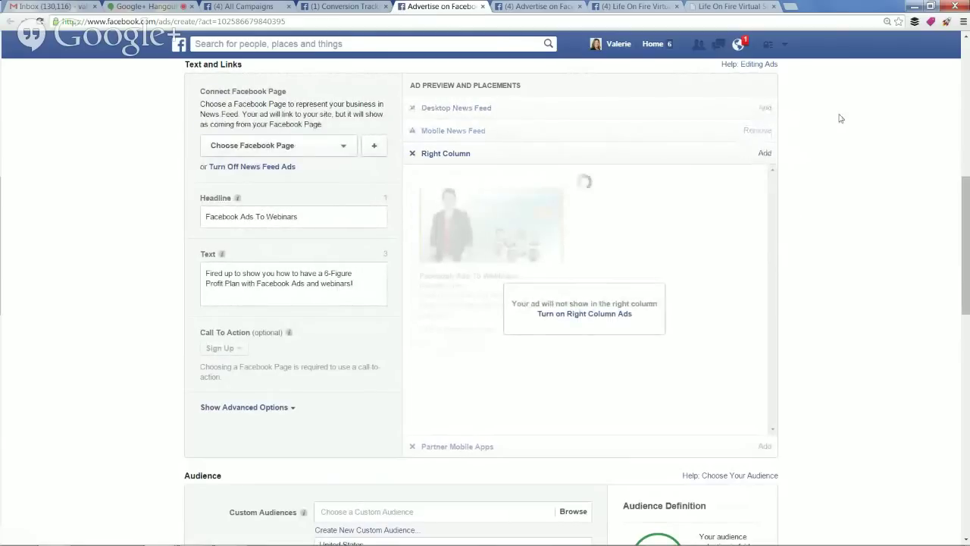
pyautogui.click(513, 136)
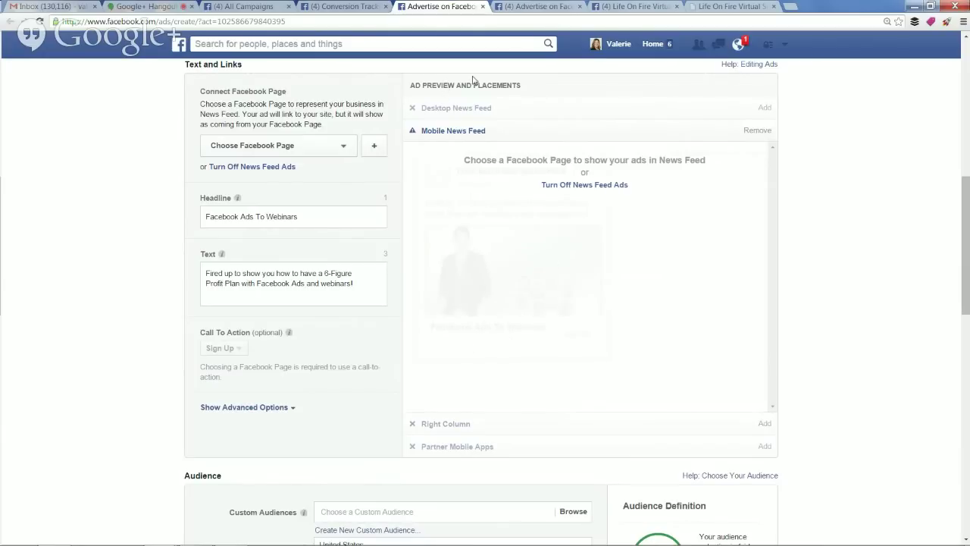
# Connect the Life on Fire page and re-add the Desktop News Feed and Right Column placements
pyautogui.click(341, 147)
pyautogui.scroll(-2, 326, 242)
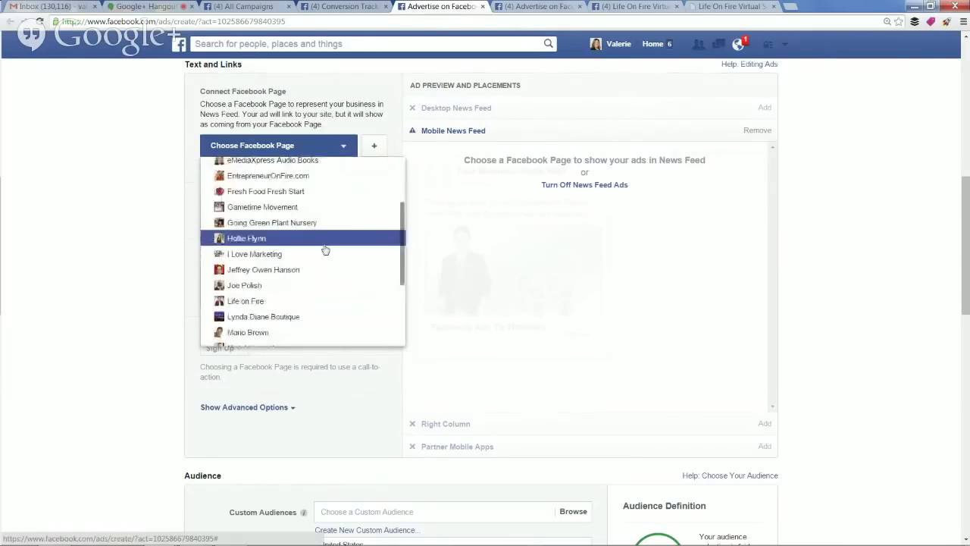
pyautogui.click(281, 301)
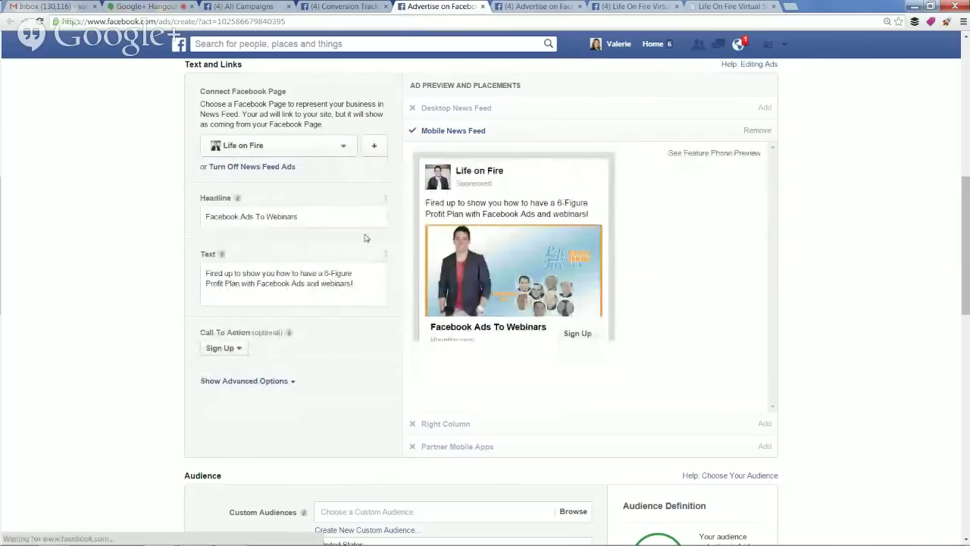
pyautogui.click(764, 107)
pyautogui.click(764, 424)
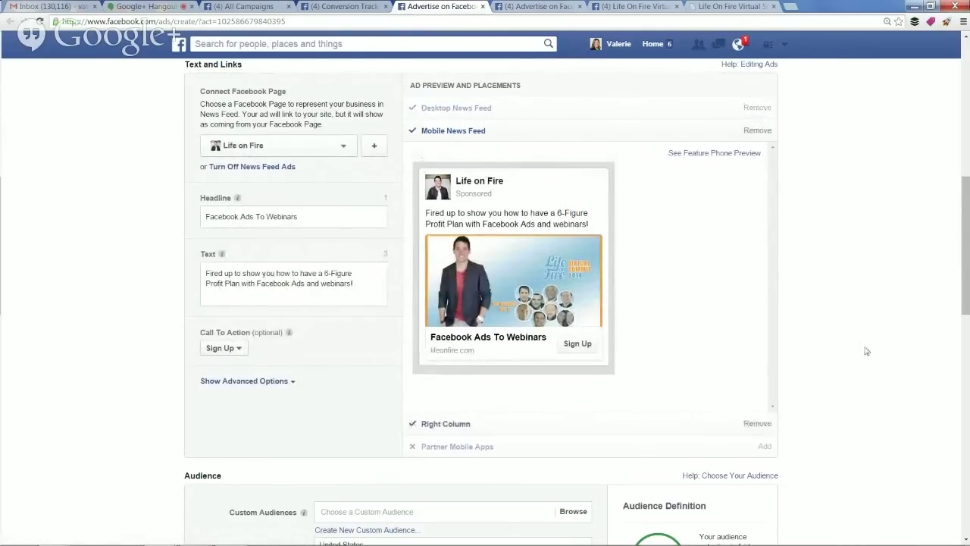
# Paste the register-now description from Notepad into the News Feed Link Description
pyautogui.scroll(-4, 762, 340)
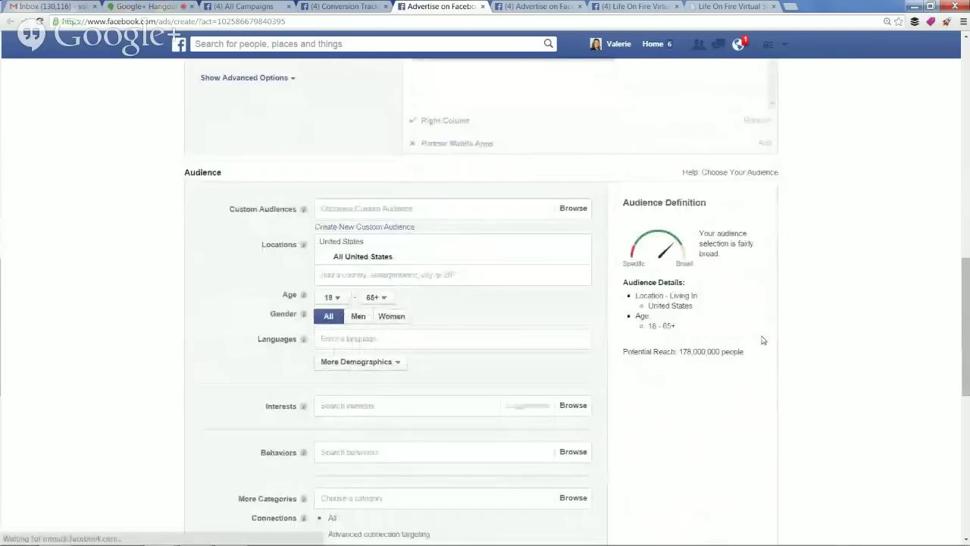
pyautogui.scroll(3, 781, 340)
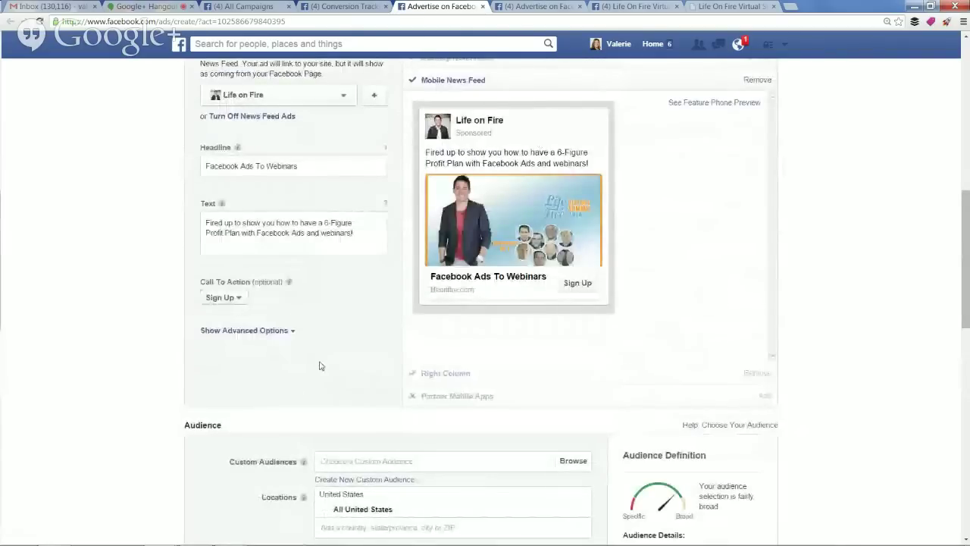
pyautogui.click(260, 331)
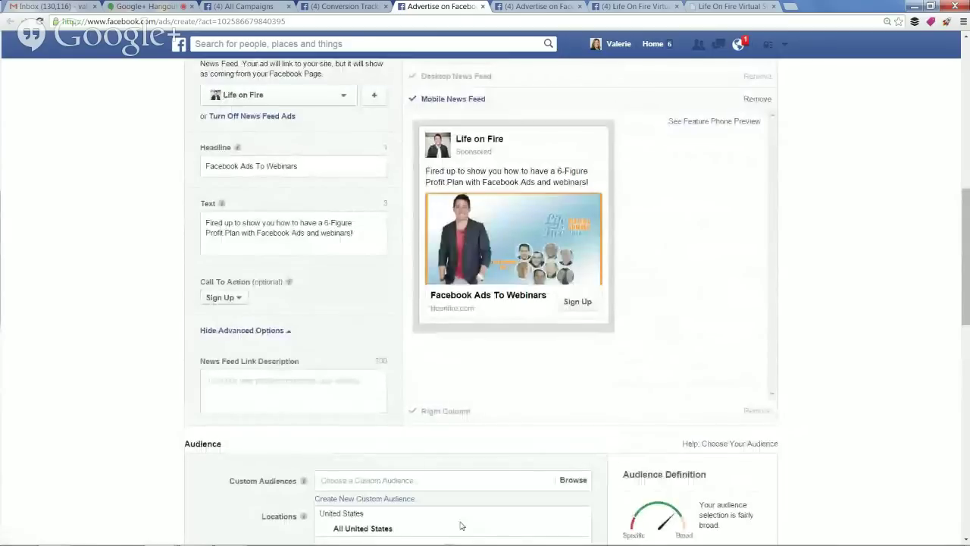
pyautogui.click(212, 534)
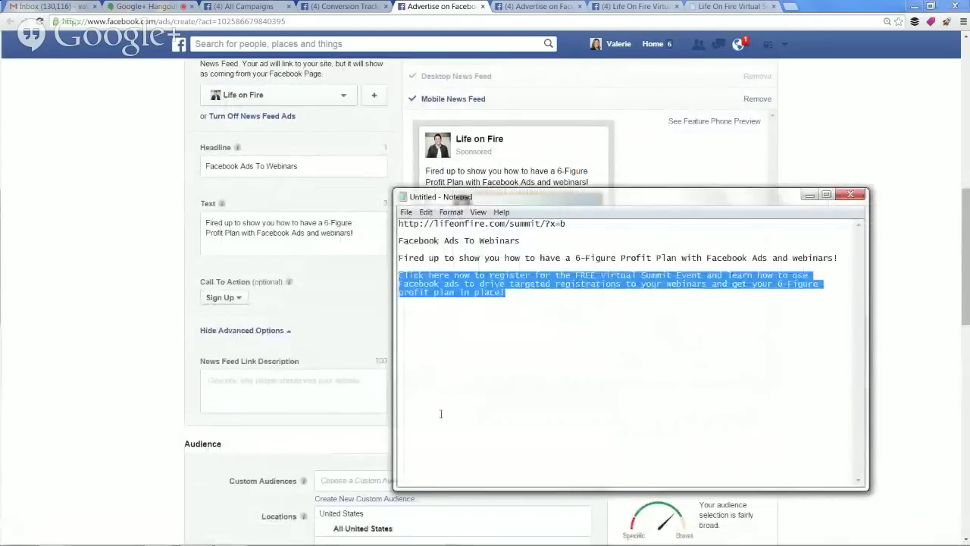
pyautogui.click(257, 392)
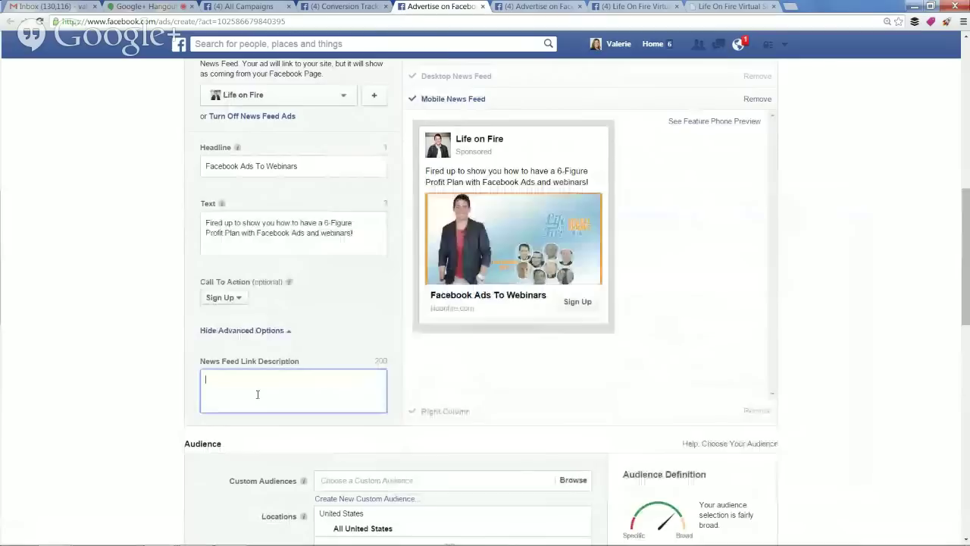
pyautogui.write('Click here now to register for the FREE Virtual Summit Event and learn how to use Facebook ads to drive targeted registrations to your webinars and get your 6-Figure profit plan in place!')
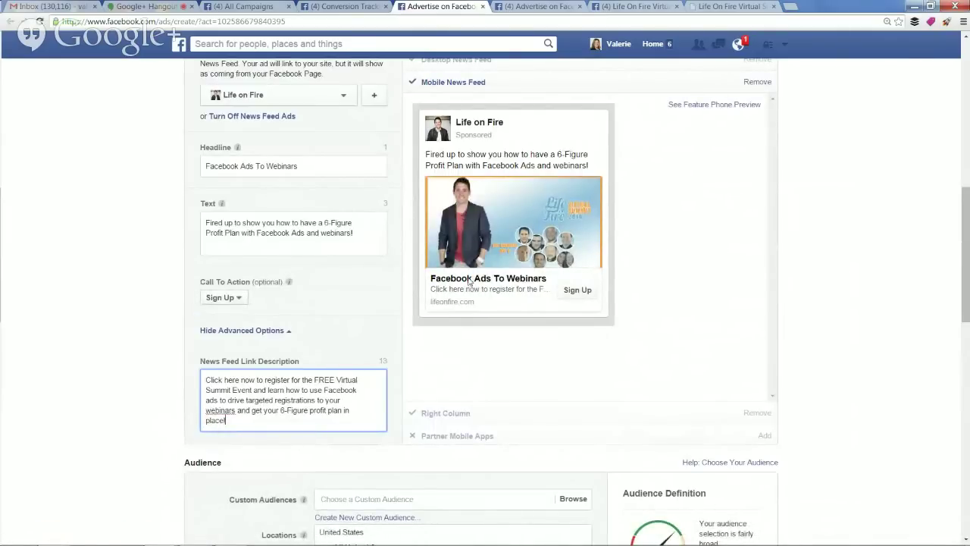
pyautogui.scroll(2, 660, 307)
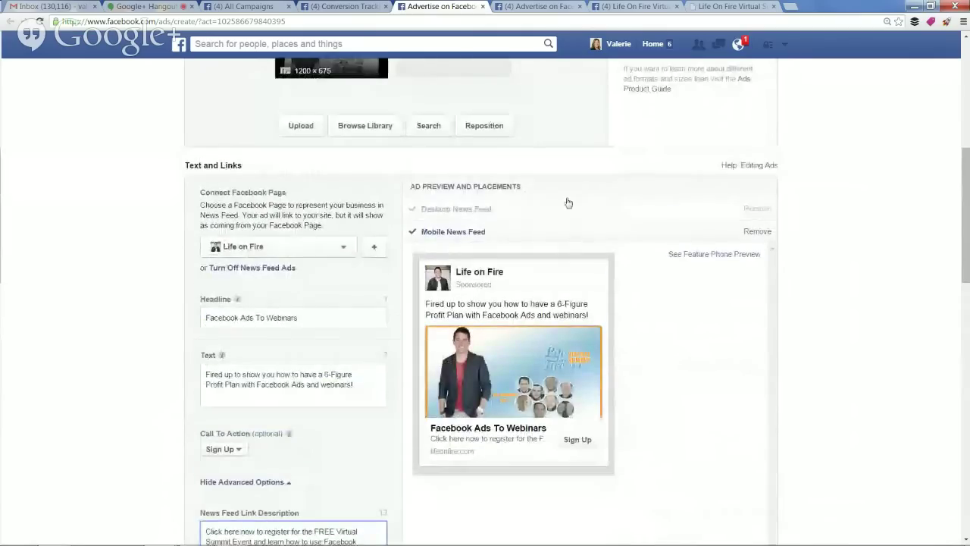
# Scroll to the Audience section showing United States, ages 18–65+, and 178,000,000 potential reach
pyautogui.scroll(-6, 747, 394)
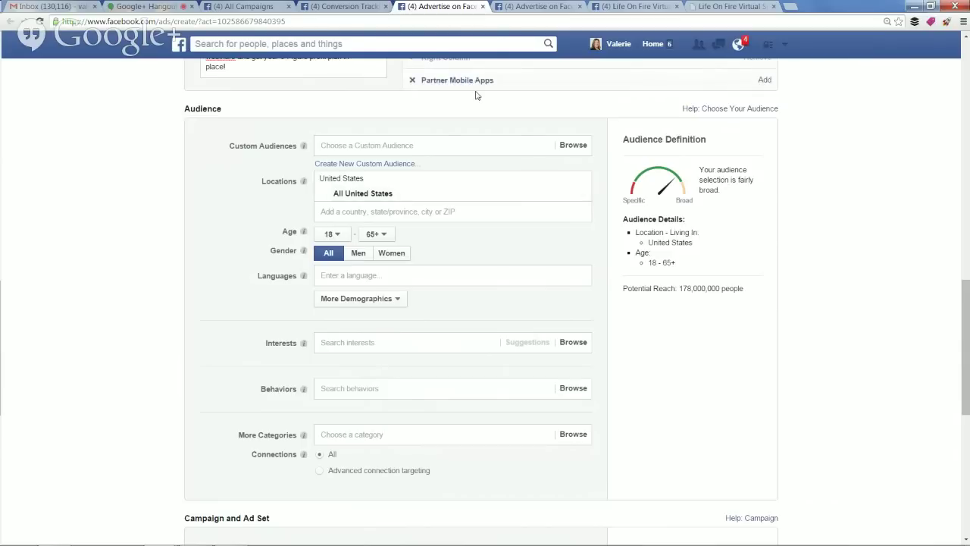
# Include only people connected to Life on Fire via advanced connection targeting, cutting reach to 19,400
pyautogui.click(348, 144)
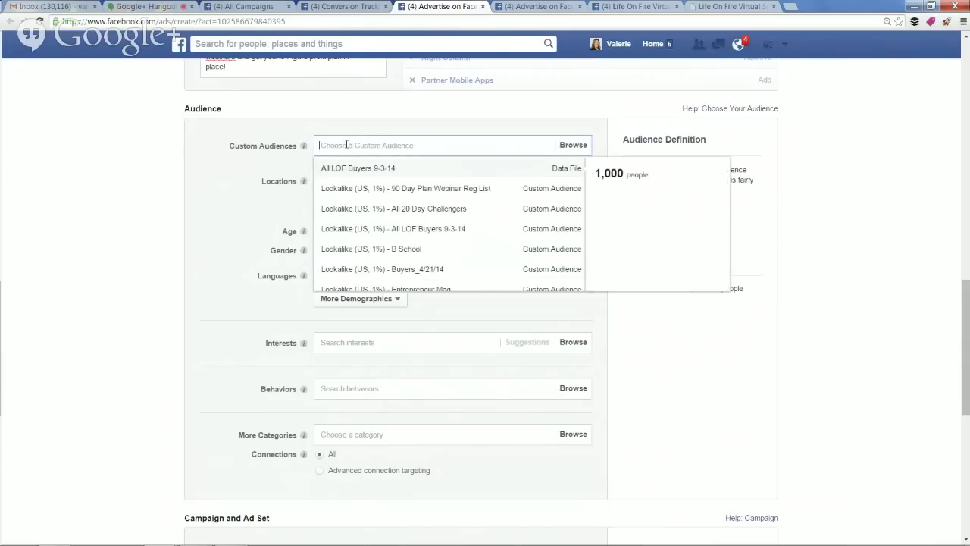
pyautogui.click(209, 201)
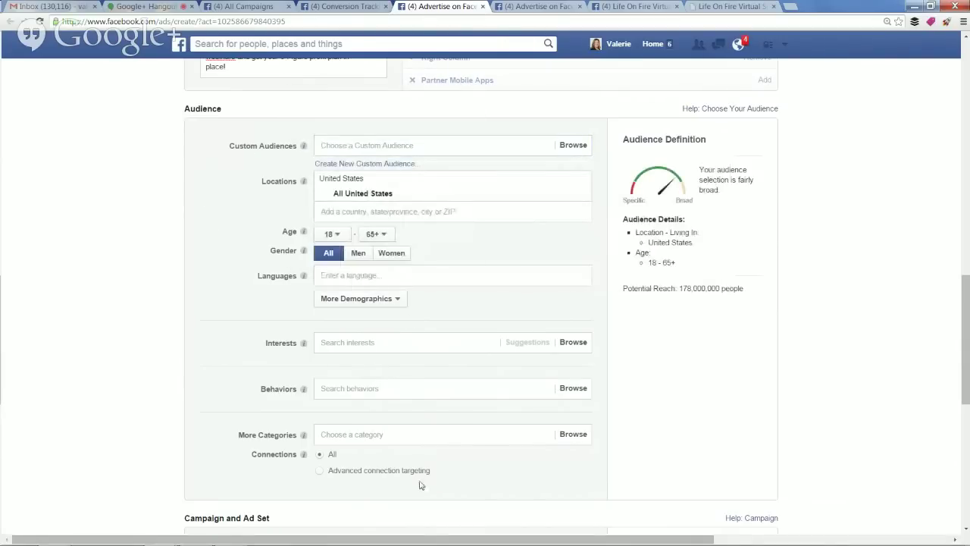
pyautogui.click(319, 470)
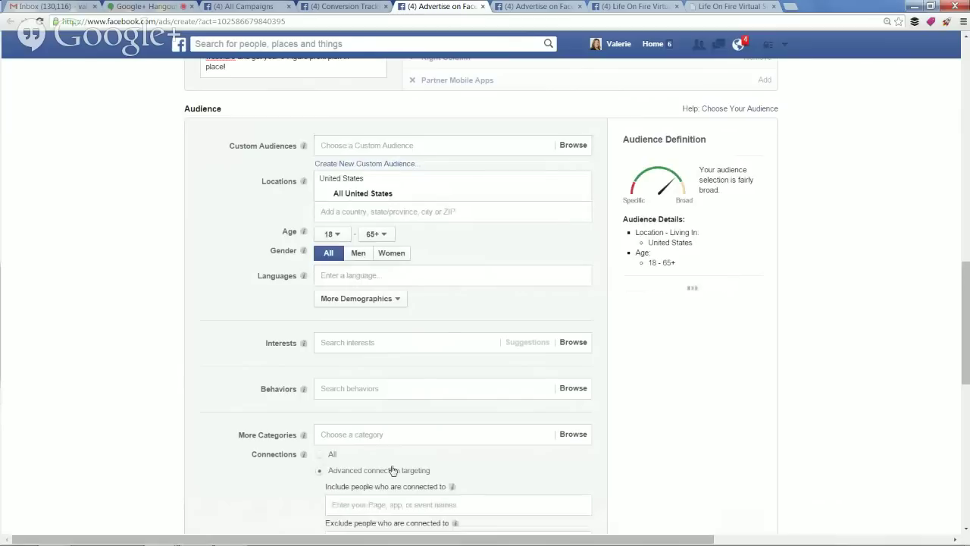
pyautogui.scroll(-2, 450, 457)
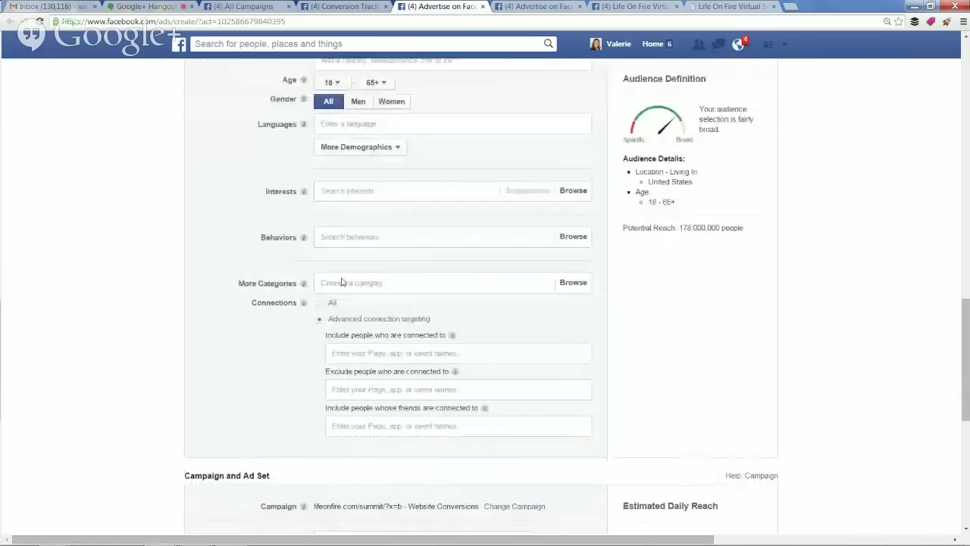
pyautogui.click(366, 353)
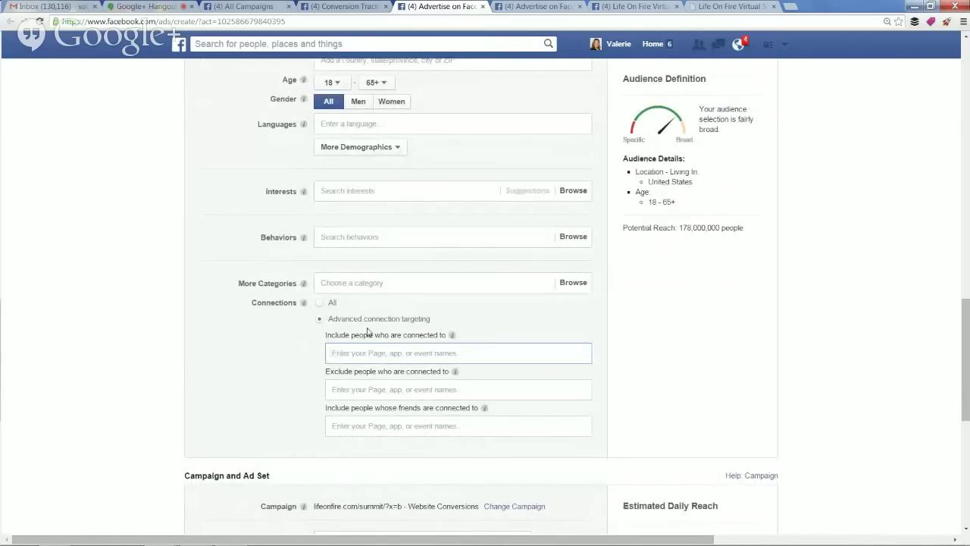
pyautogui.write('life')
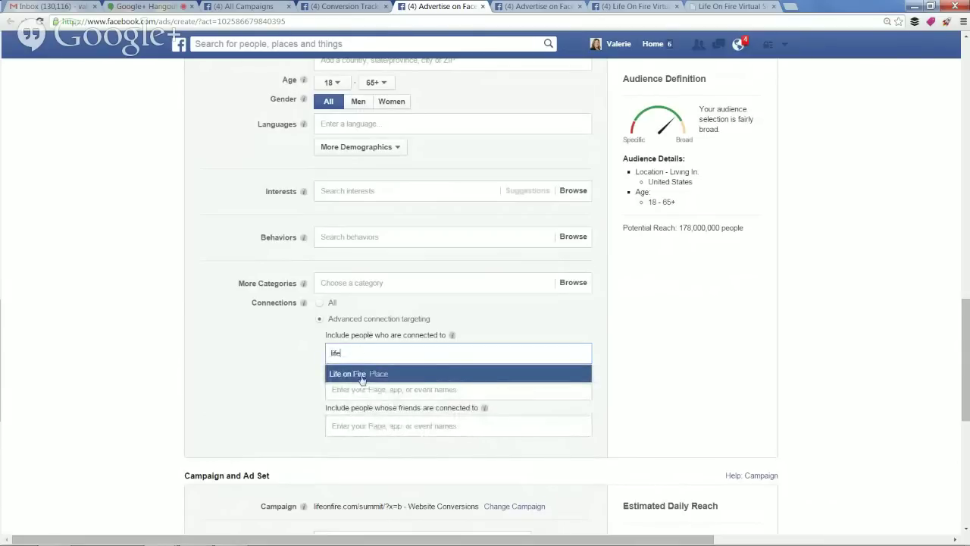
pyautogui.click(402, 374)
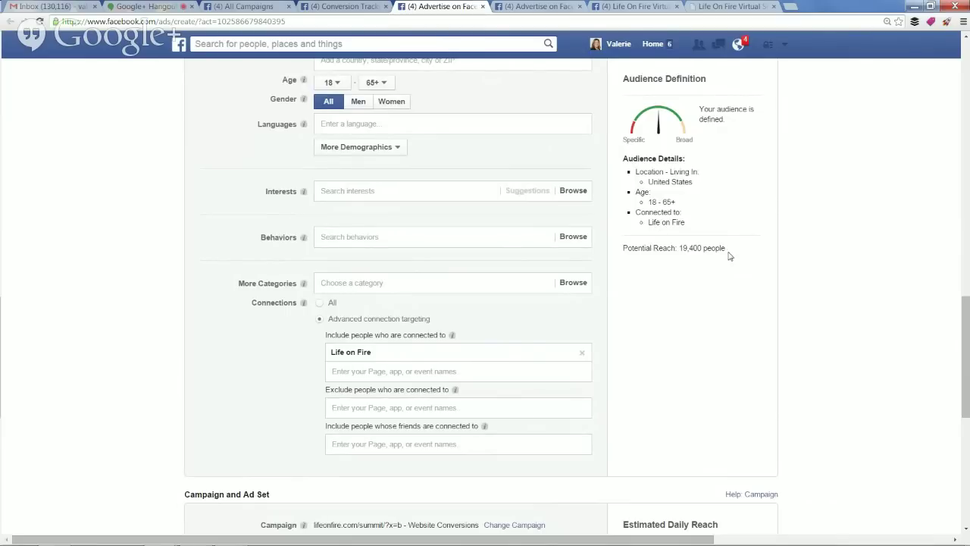
pyautogui.scroll(2, 752, 316)
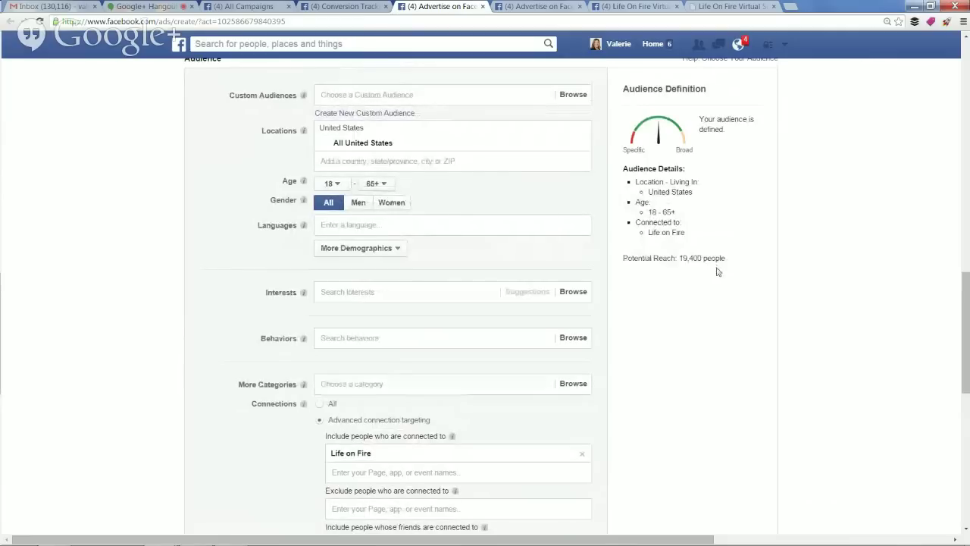
pyautogui.scroll(-2, 713, 315)
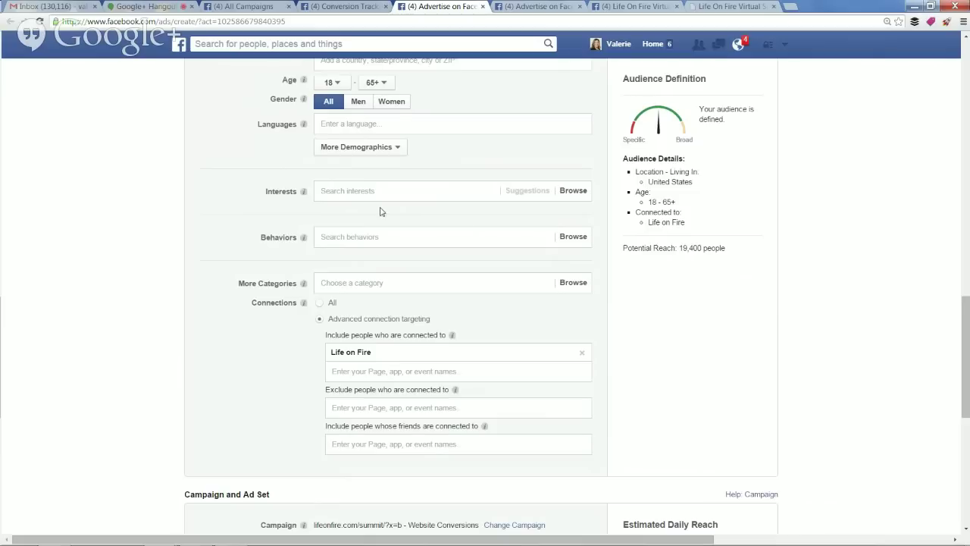
pyautogui.click(347, 189)
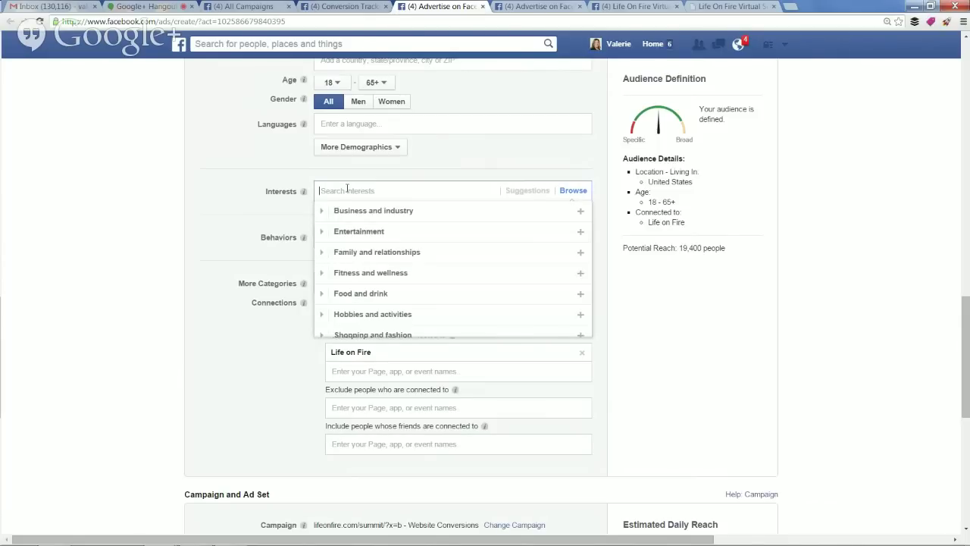
pyautogui.write('mari smi')
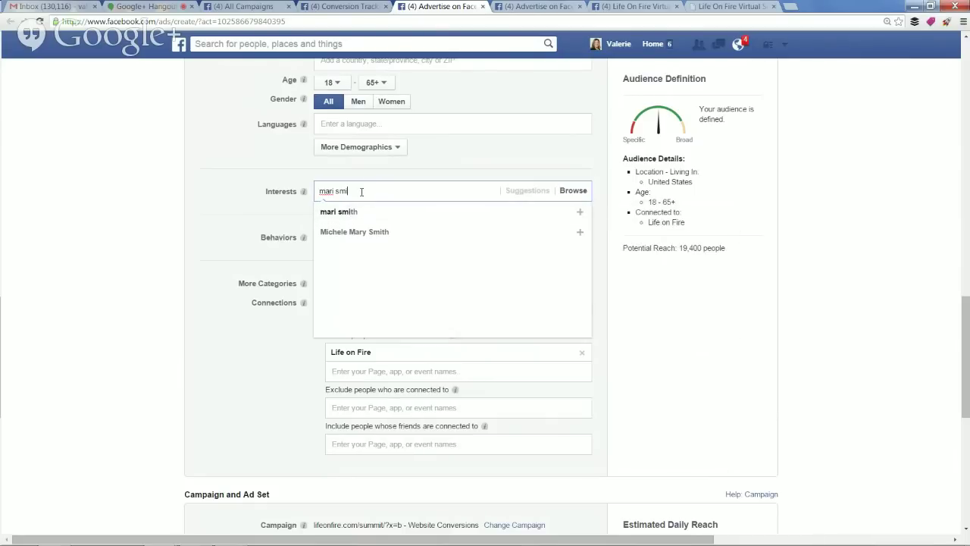
pyautogui.click(228, 205)
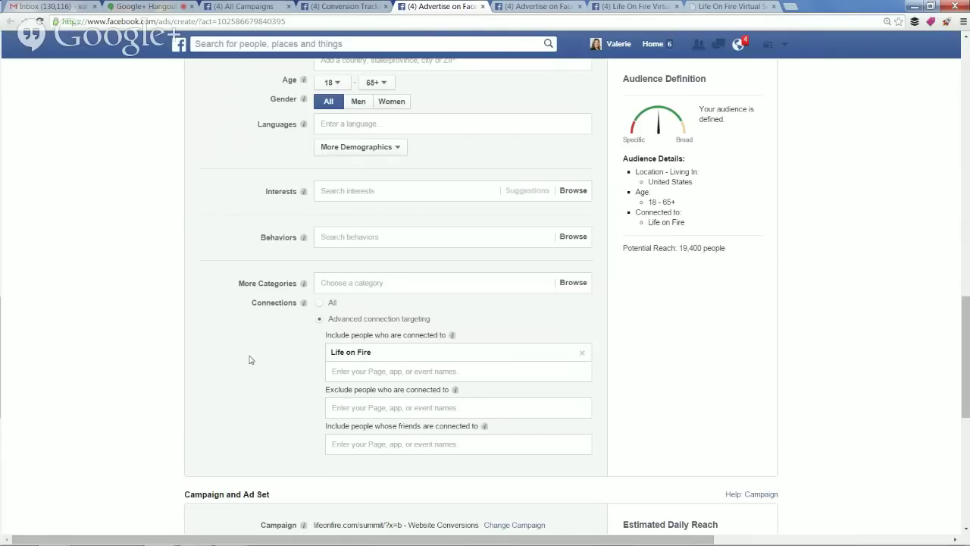
# Rename ad set 'US - 18+' to the speaker's name with a Speaker -LOF tag, and begin the $25.00 daily budget
pyautogui.scroll(-4, 249, 359)
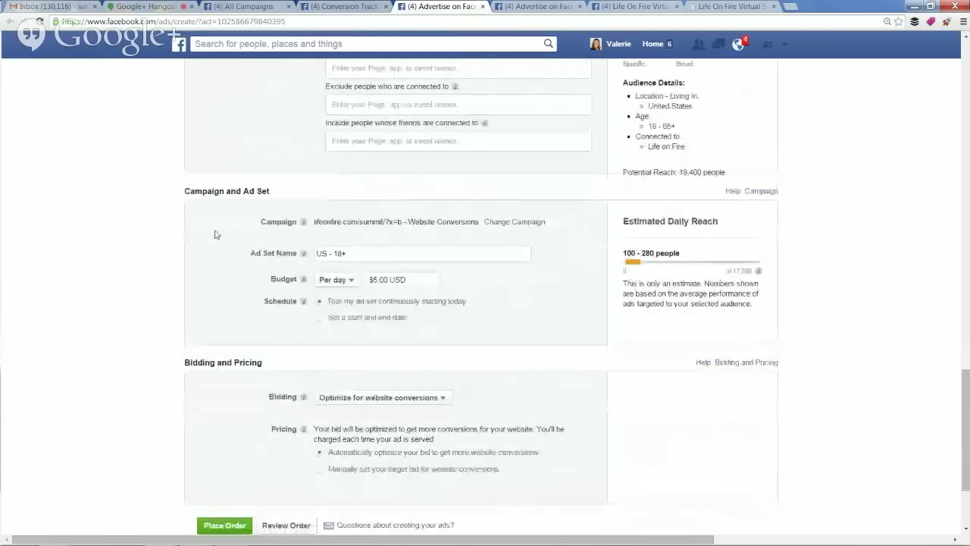
pyautogui.click(348, 254)
pyautogui.moveTo(348, 254); pyautogui.dragTo(282, 263)
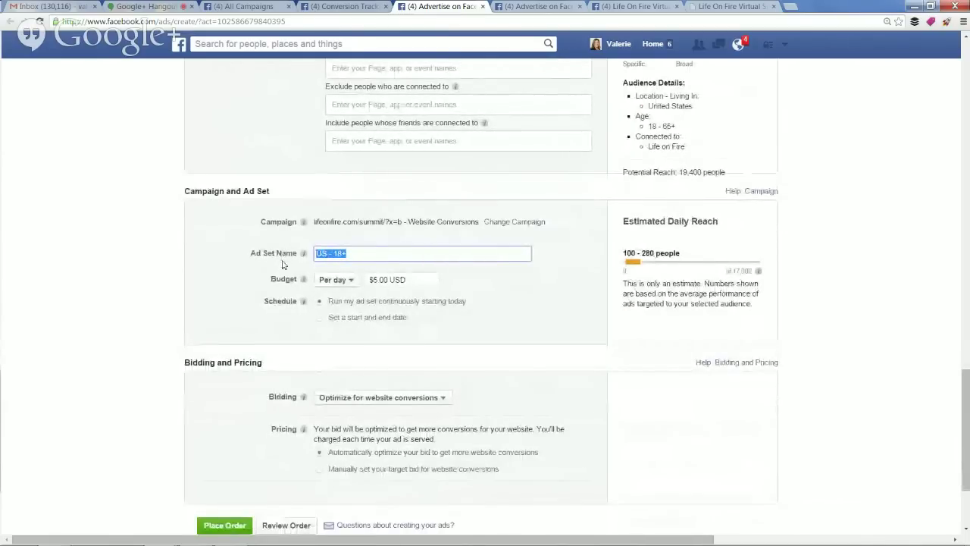
pyautogui.write('ad')
pyautogui.press('BackSpace')
pyautogui.press('BackSpace')
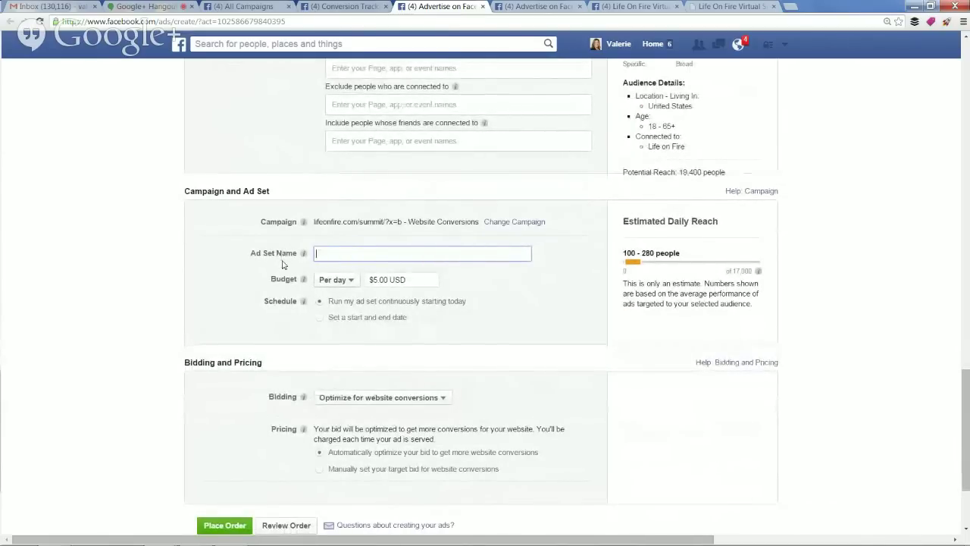
pyautogui.write('Nick -LOF')
pyautogui.click(335, 253)
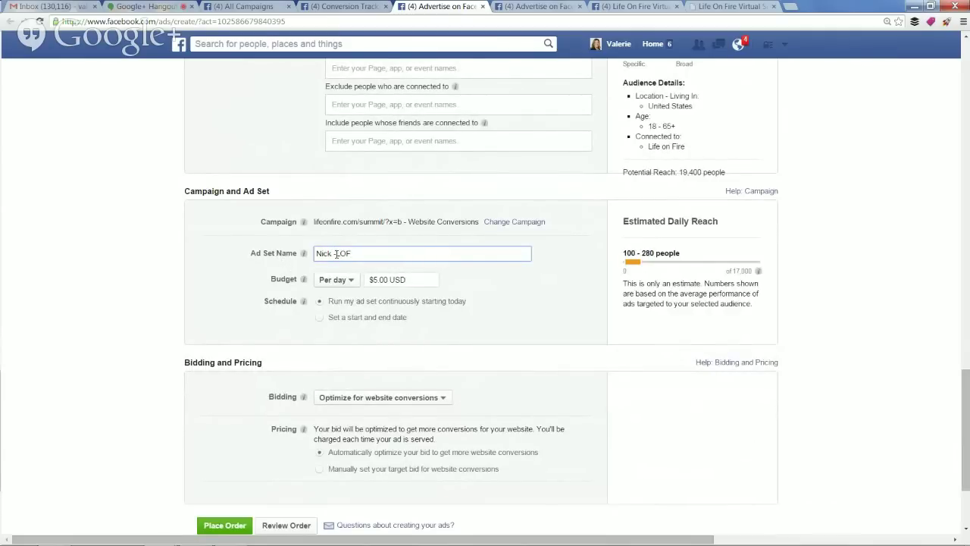
pyautogui.write('Speaker -')
pyautogui.click(465, 320)
pyautogui.write('2')
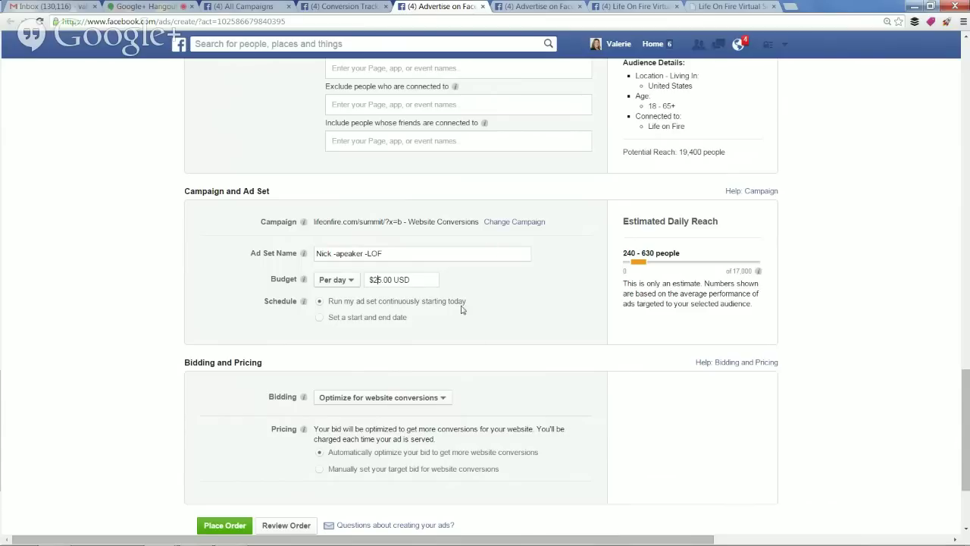
pyautogui.scroll(-3, 439, 314)
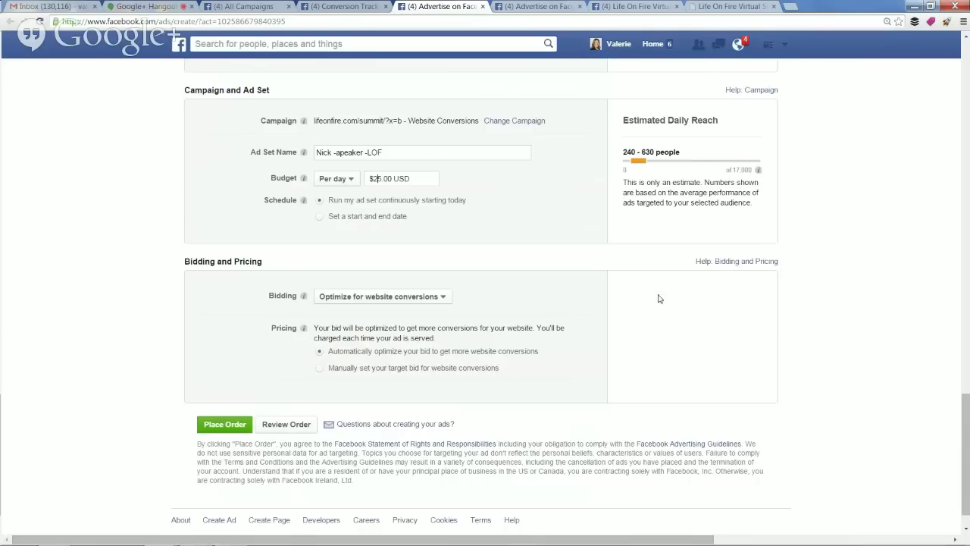
pyautogui.scroll(-1, 664, 335)
pyautogui.moveTo(417, 282)
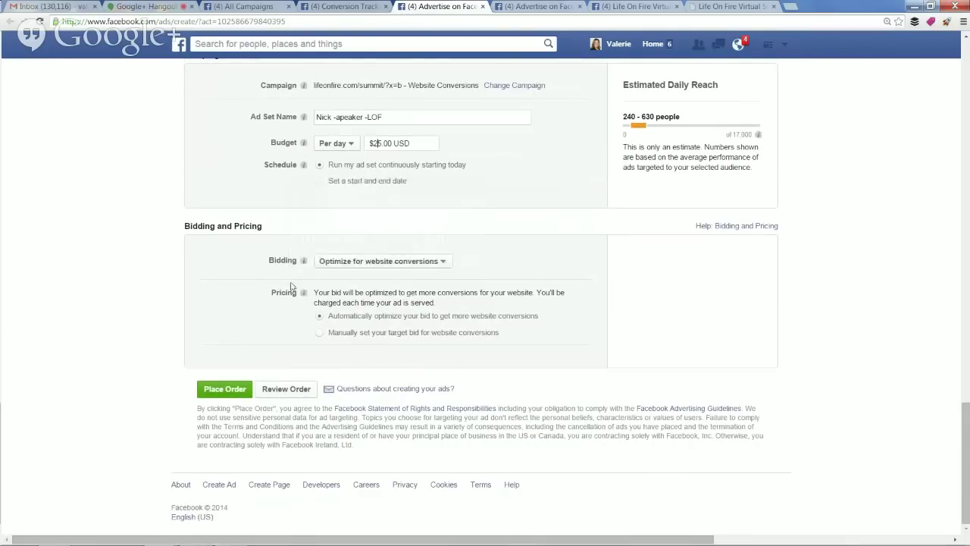
pyautogui.click(443, 269)
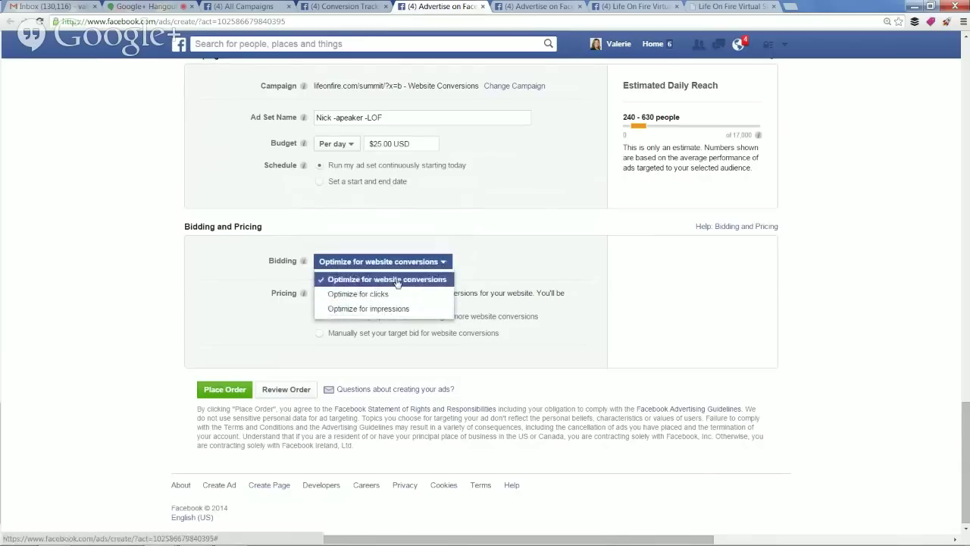
pyautogui.click(395, 281)
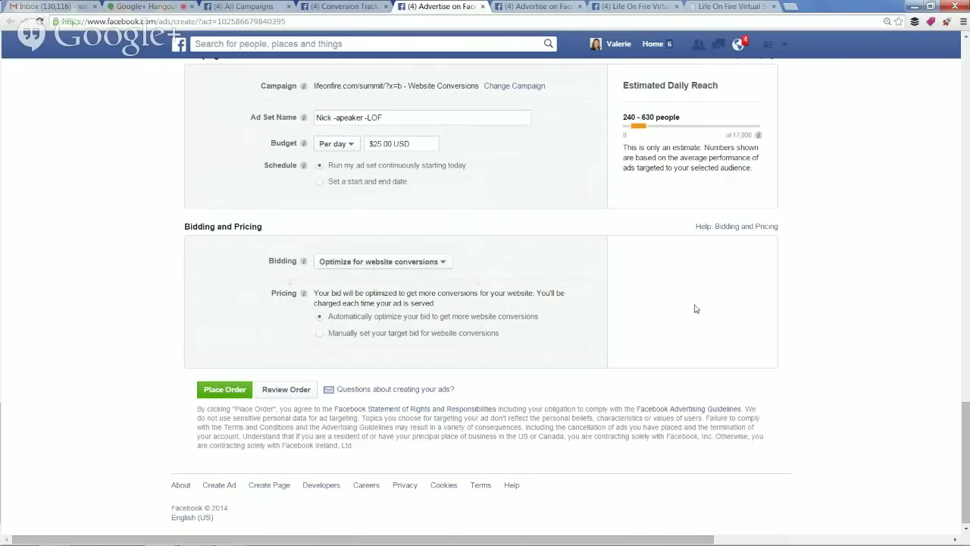
pyautogui.scroll(3, 439, 201)
pyautogui.scroll(-3, 543, 433)
# Fix the 'Speaker' typo in the ad set name, then advance to the Life on Fire closing slide
pyautogui.click(342, 119)
pyautogui.press('BackSpace')
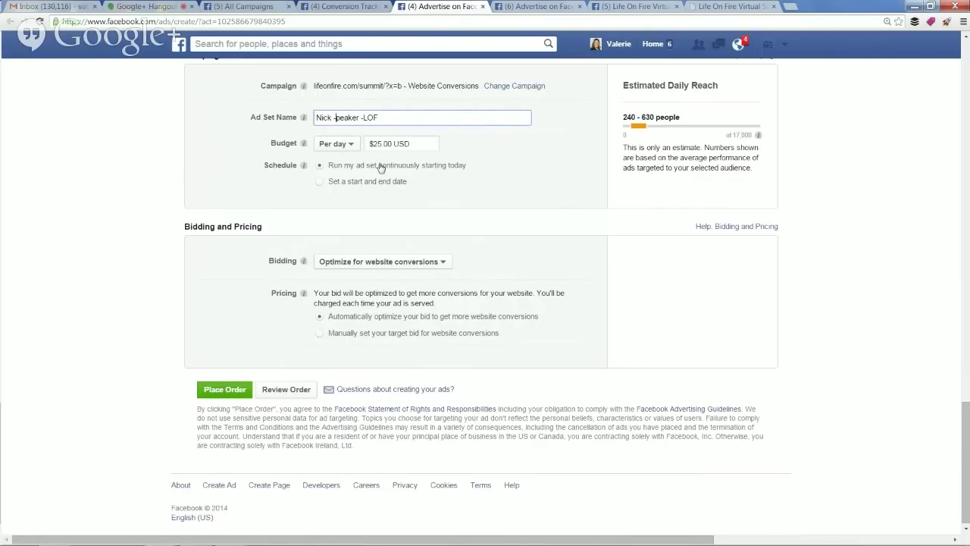
pyautogui.write('s')
pyautogui.scroll(1, 747, 314)
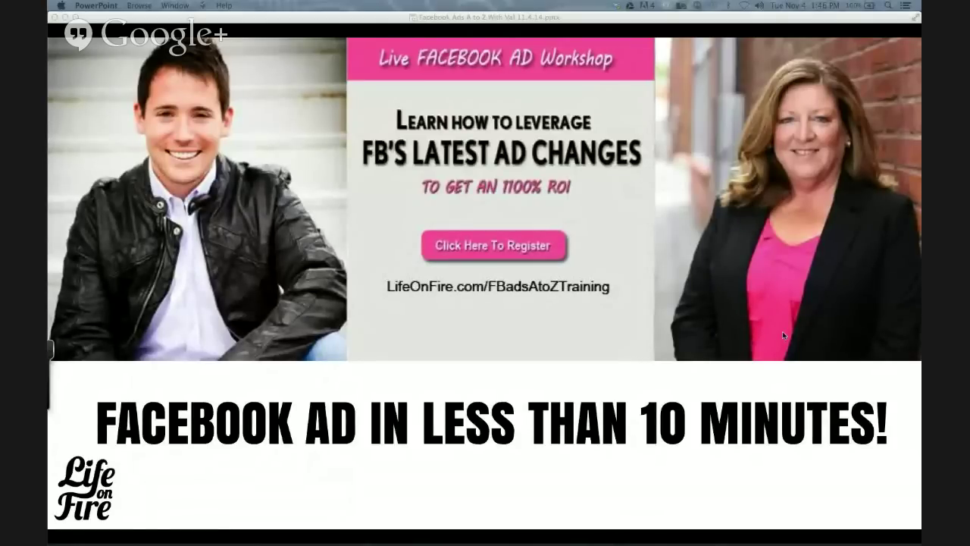
pyautogui.press('Right')
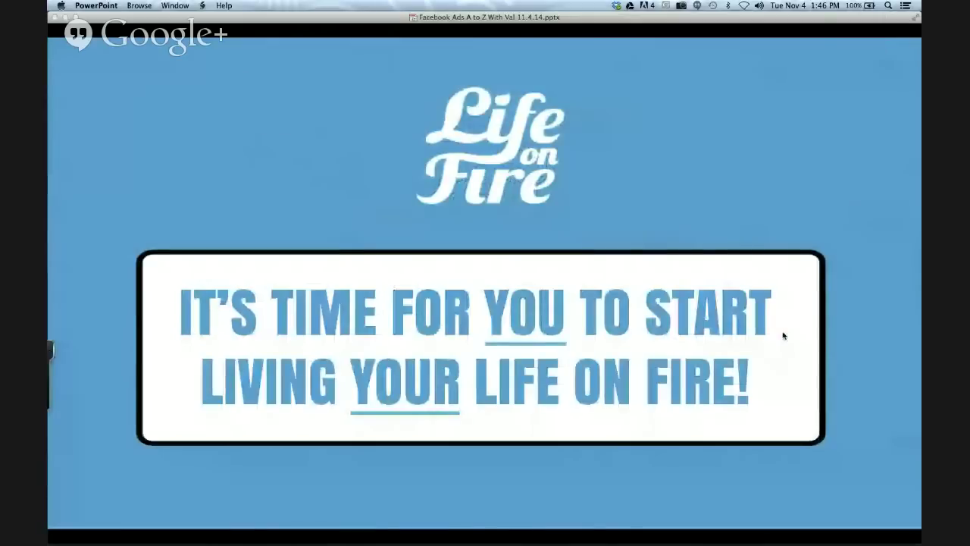